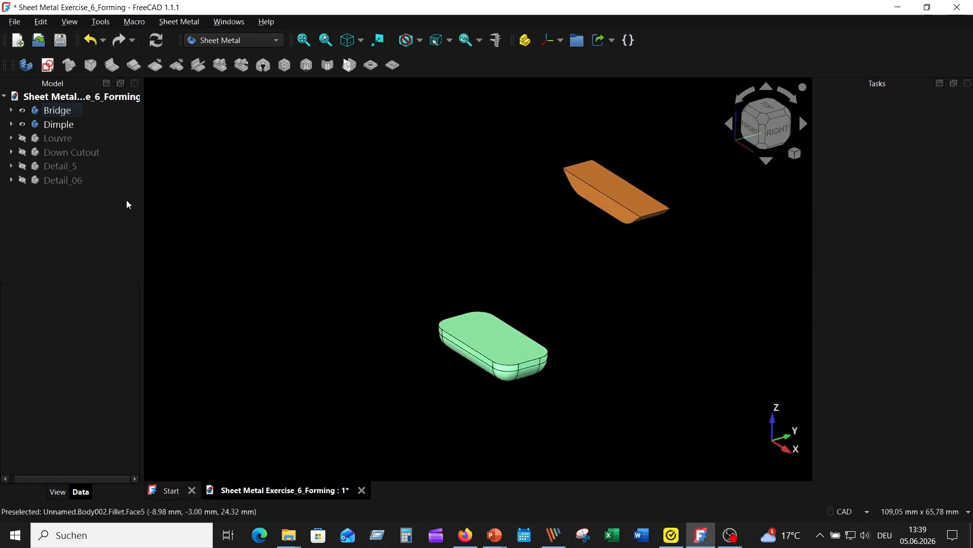
Show the Louvre and Down Cutout bodies and examine their shapes alongside the Bridge and Dimple
left_click(32, 138)
left_click(23, 140)
left_click(430, 308)
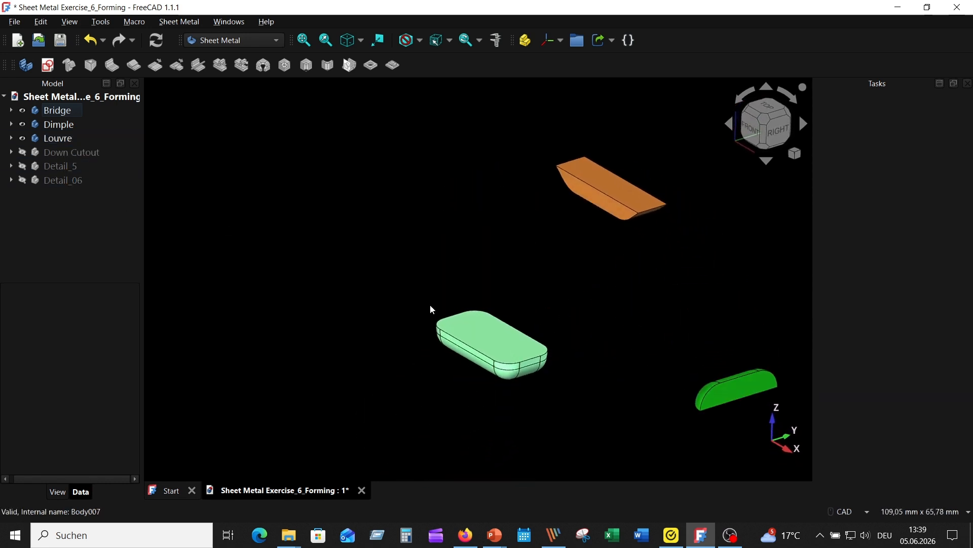
middle_click_drag(430, 309, 684, 385)
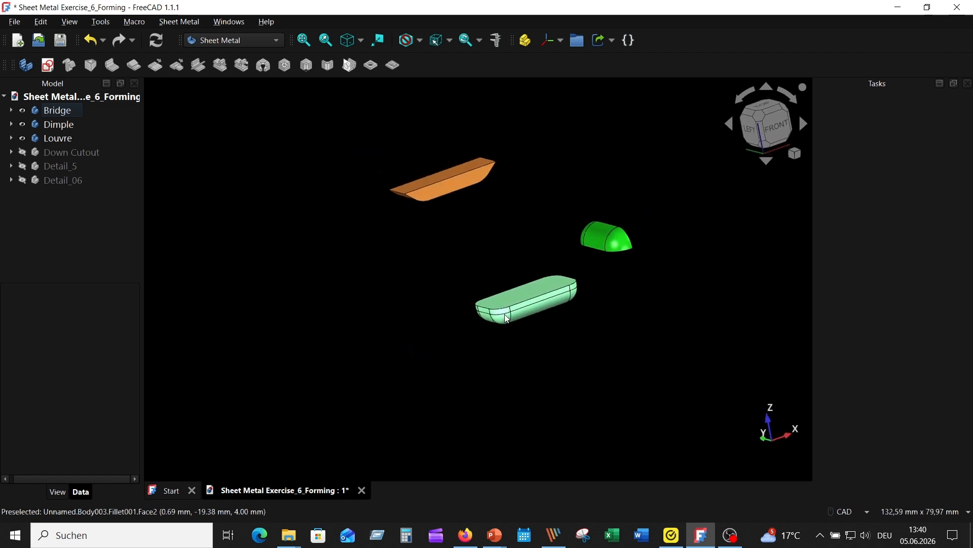
left_click(23, 152)
middle_click_drag(243, 279, 531, 403)
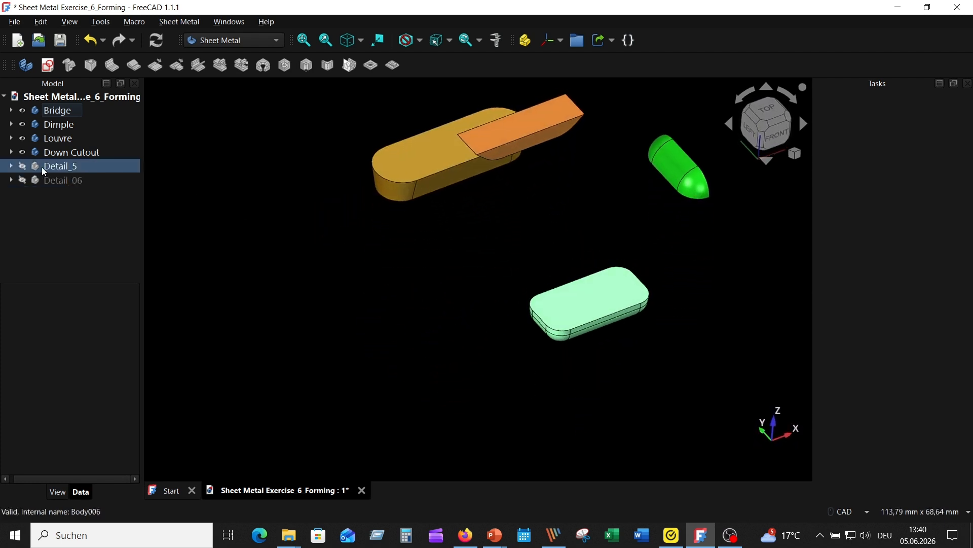
Show the Detail_5 and Detail_06 bodies and inspect all six forming tools from several sides
left_click(23, 167)
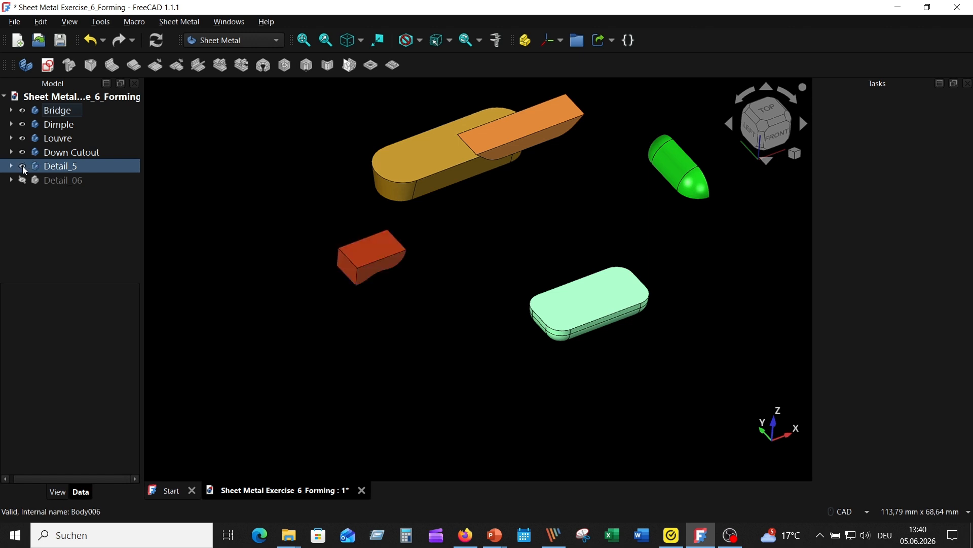
middle_click_drag(472, 398, 428, 356)
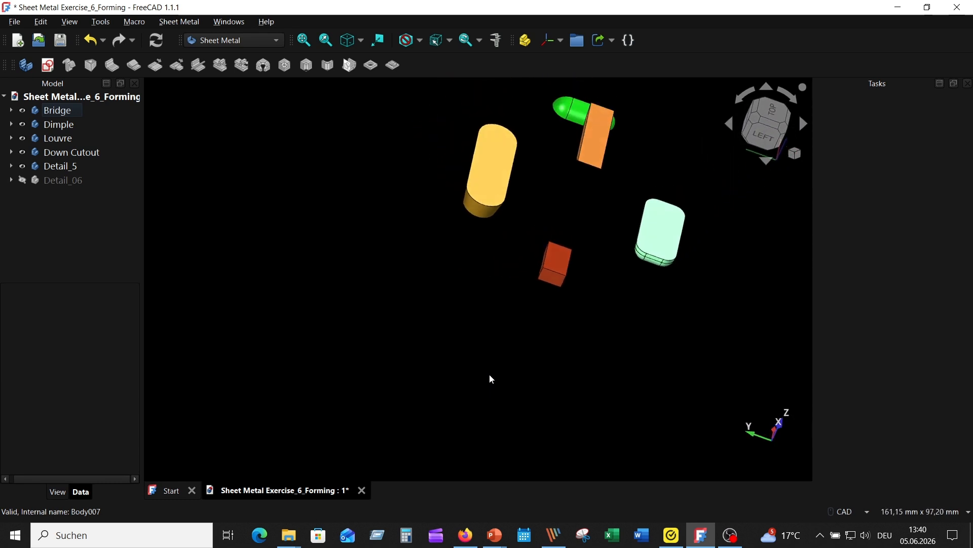
left_click(58, 182)
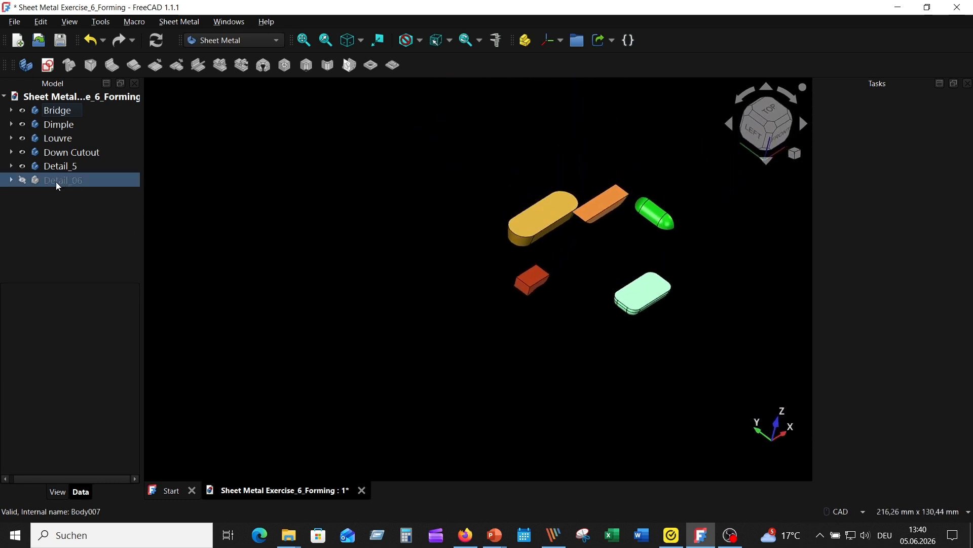
left_click(22, 181)
middle_click_drag(543, 380, 506, 350)
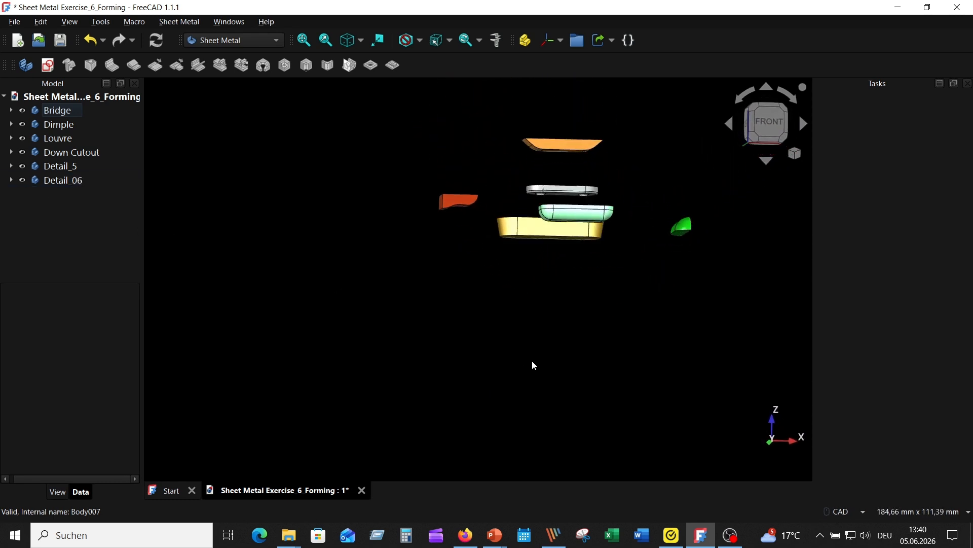
scroll(677, 320, "up", 4)
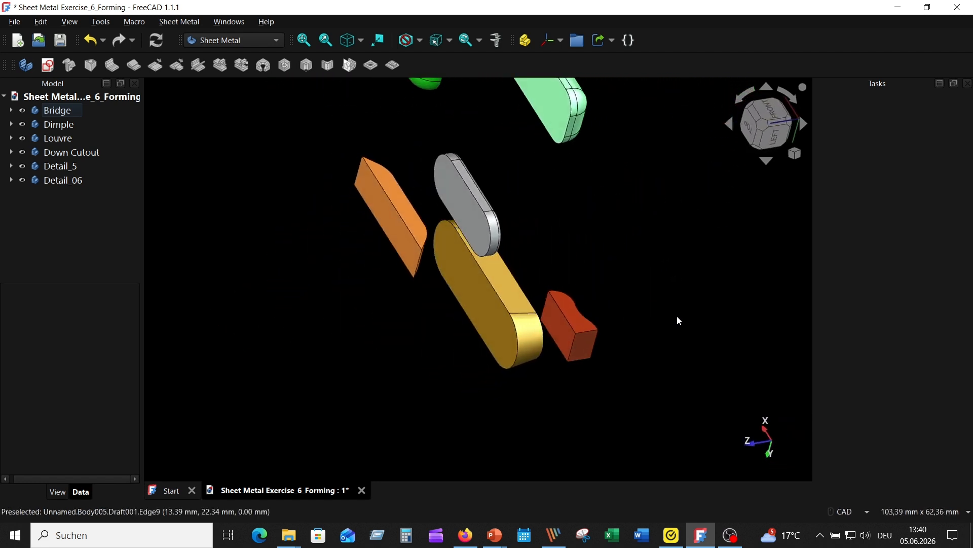
scroll(674, 314, "down", 3)
scroll(671, 312, "down", 3)
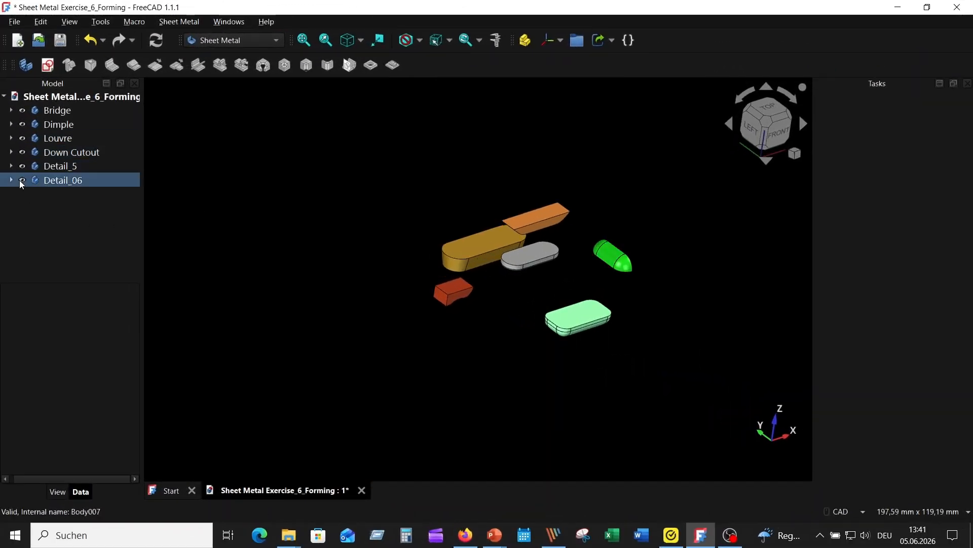
Hide the Detail_06, Detail_5, Down Cutout, Louvre and Dimple bodies, leaving only the Bridge shown
left_click(22, 180)
left_click(22, 167)
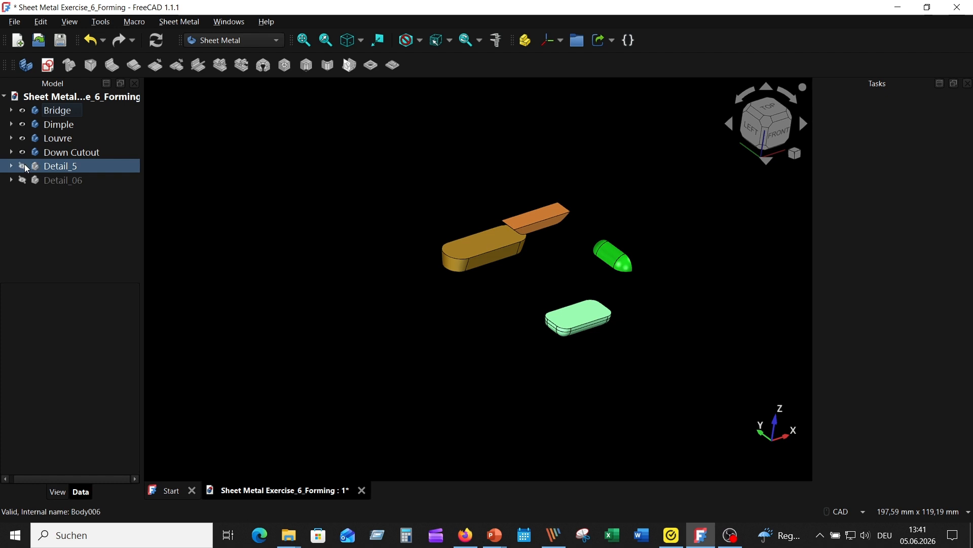
left_click(22, 152)
left_click(23, 138)
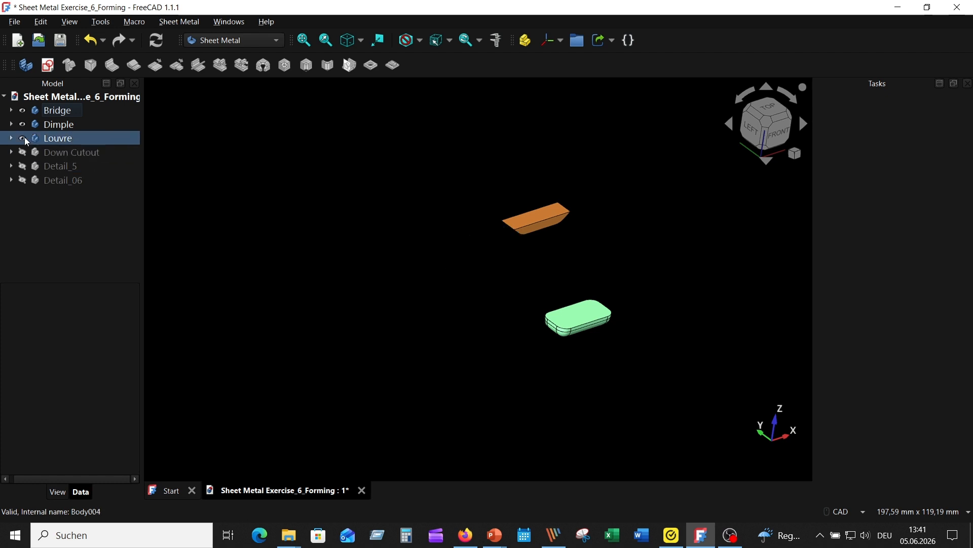
left_click(23, 124)
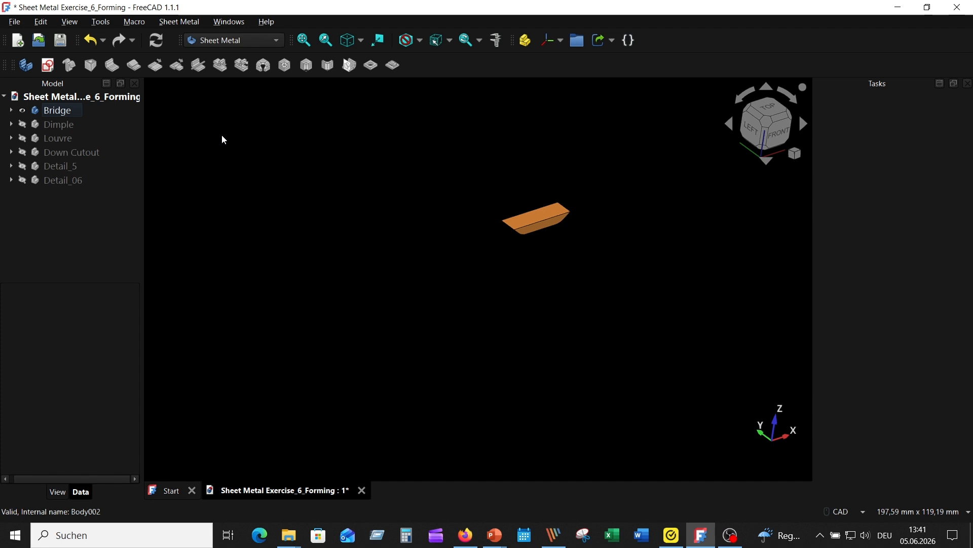
Create a flat sheet metal base shape 50 mm wide, 100 mm long and 1 mm thick, embedded in a new body
left_click(26, 66)
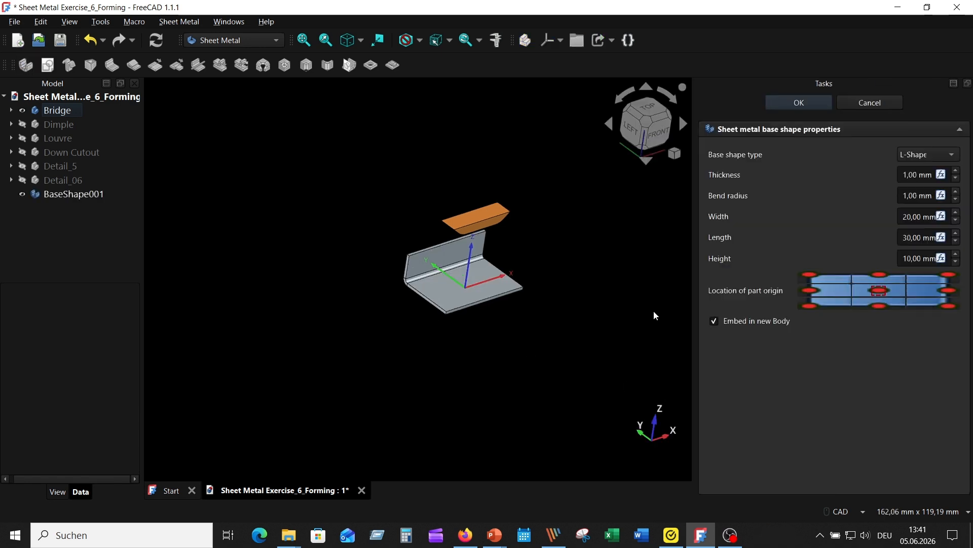
left_click(350, 41)
left_click(946, 156)
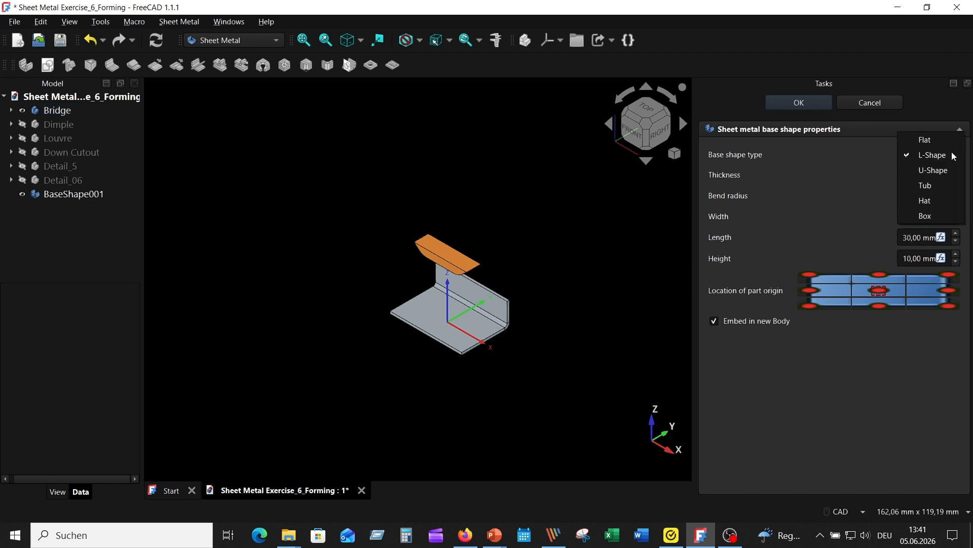
left_click(926, 141)
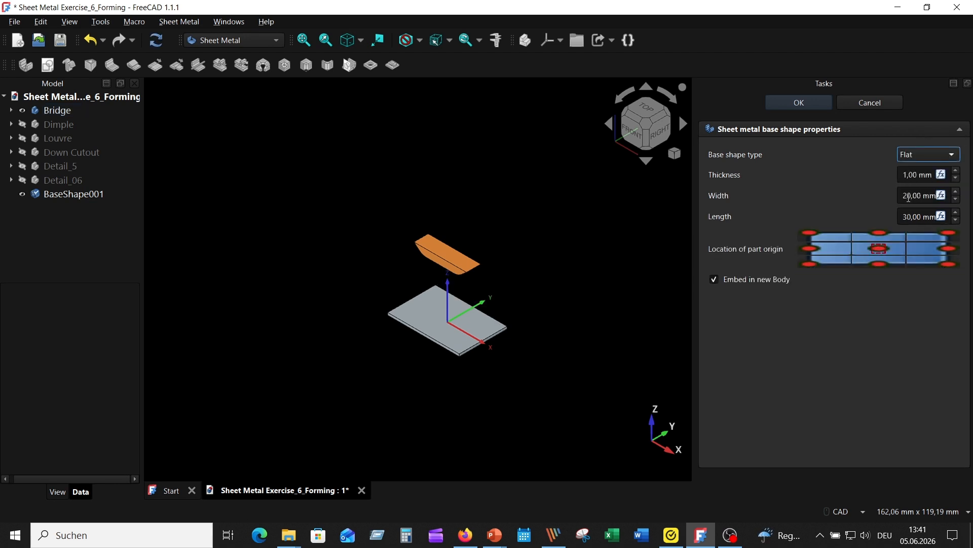
left_click_drag(909, 197, 886, 200)
type("5")
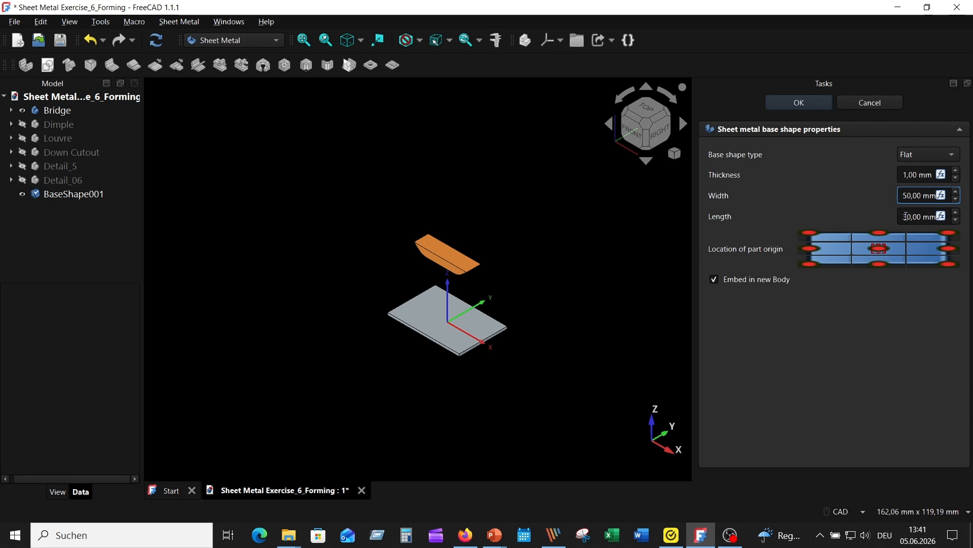
left_click(906, 216)
type("10")
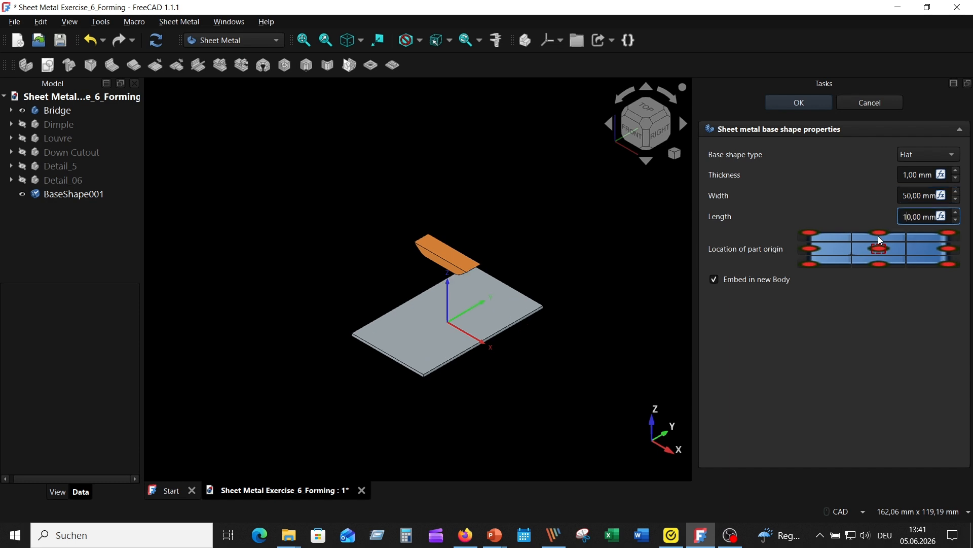
left_click(813, 108)
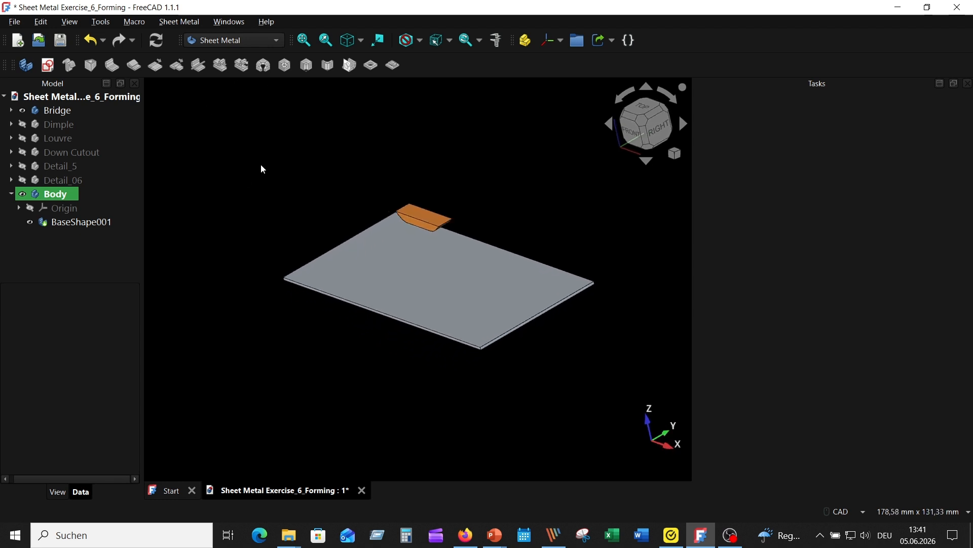
left_click(67, 195)
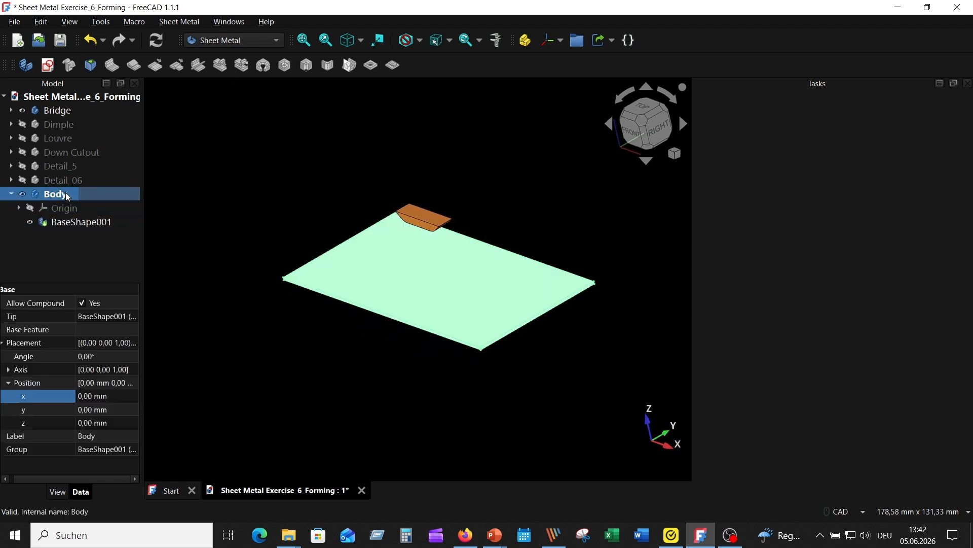
right_click(68, 196)
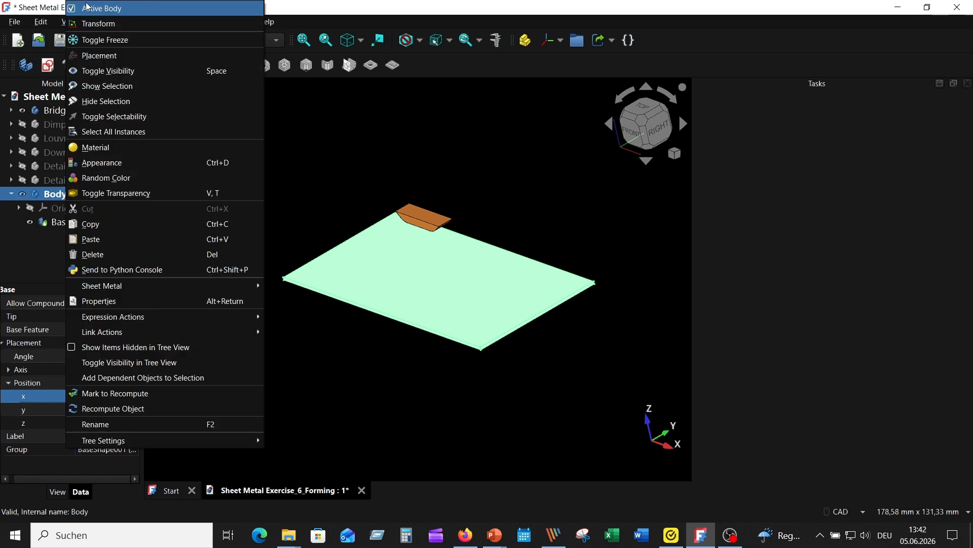
left_click(520, 130)
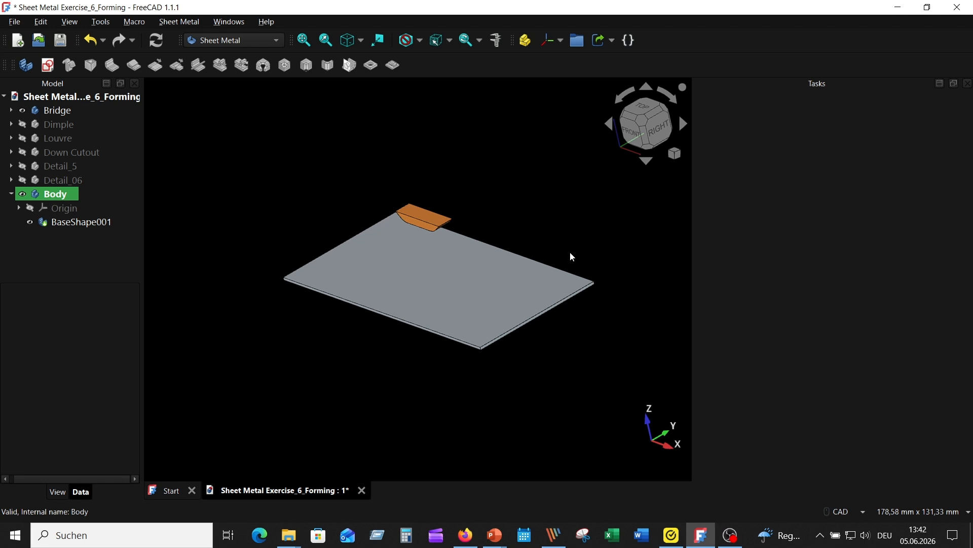
Form the bridge into the plate's upper face, using the Bridge's top face as tool back face and its two long side faces as shear faces
left_click(435, 289)
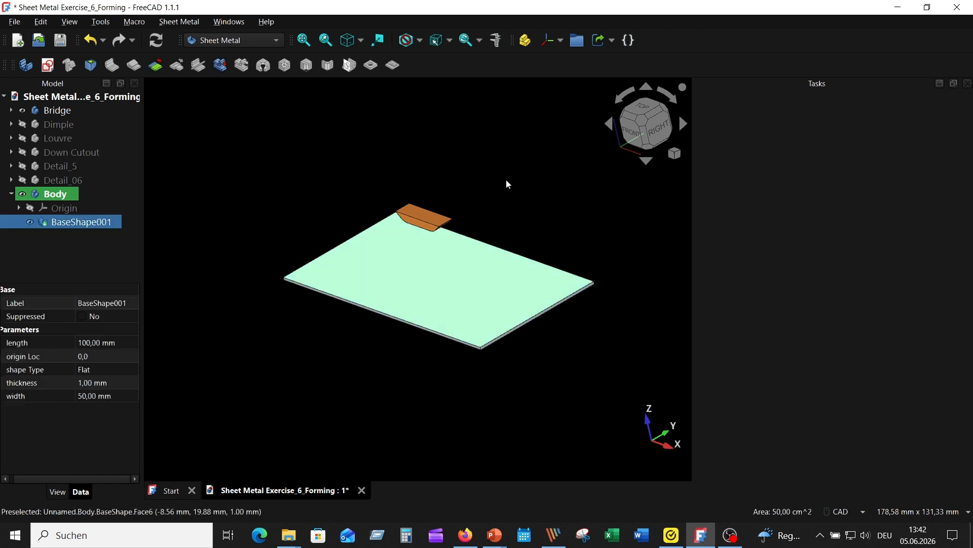
scroll(502, 181, "up", 3)
scroll(491, 224, "down", 3)
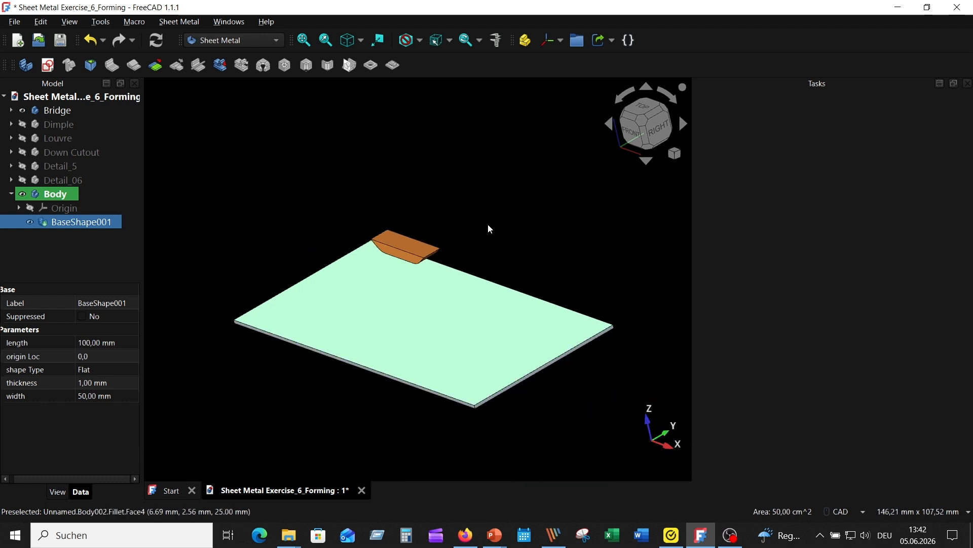
left_click(418, 245, "ctrl")
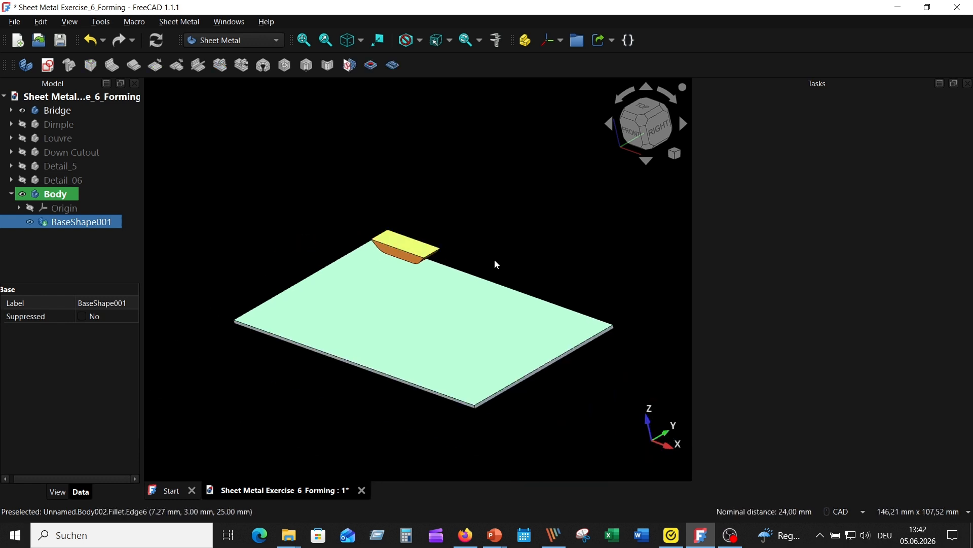
left_click(399, 256, "ctrl")
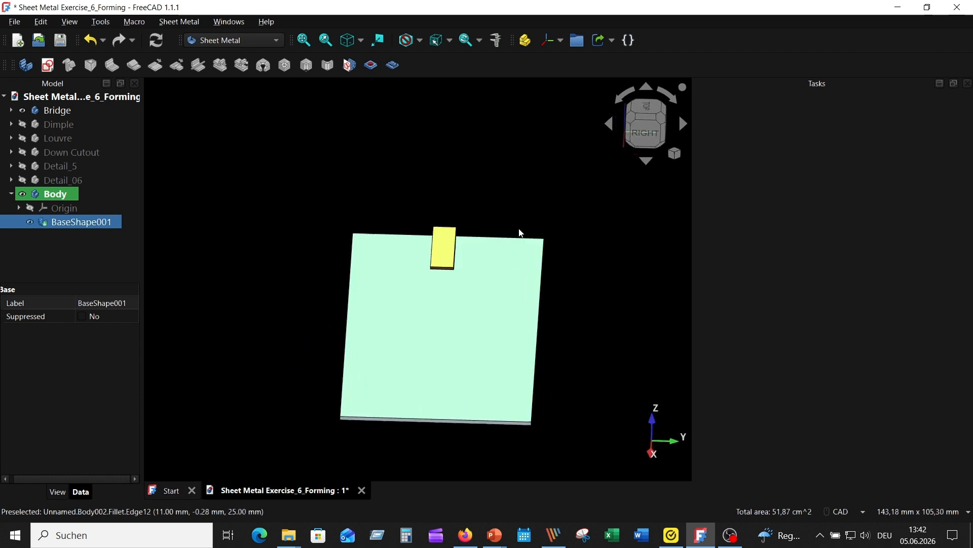
scroll(510, 271, "up", 2)
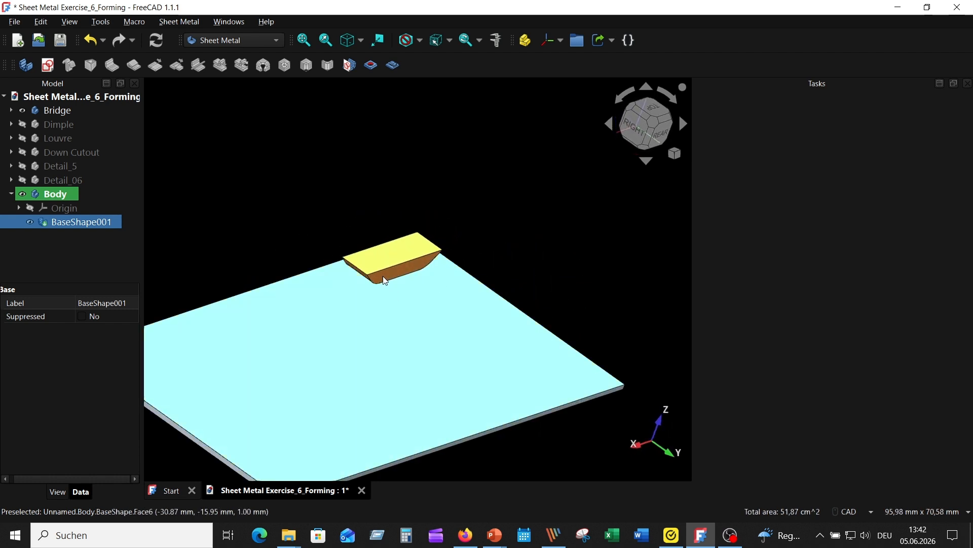
left_click(386, 277, "ctrl")
scroll(493, 229, "down", 3)
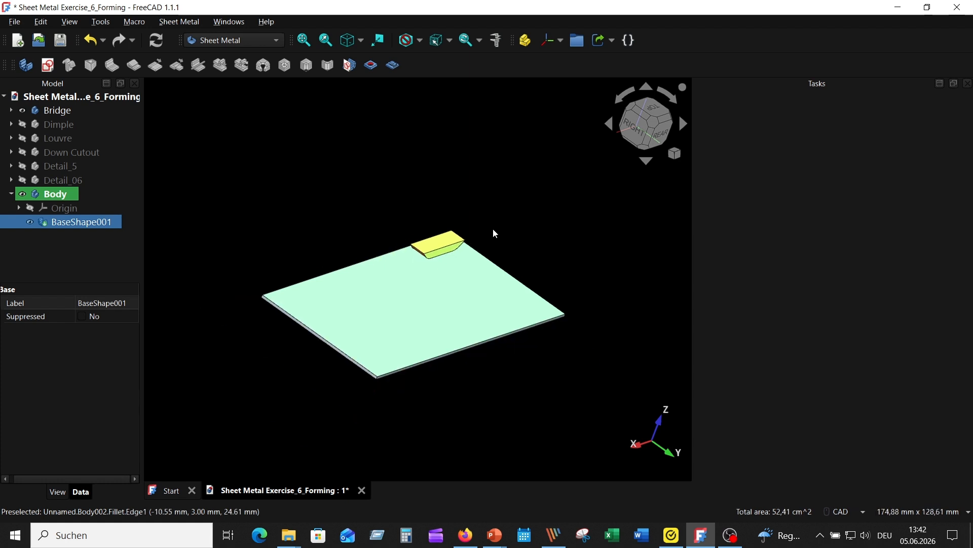
left_click(394, 66)
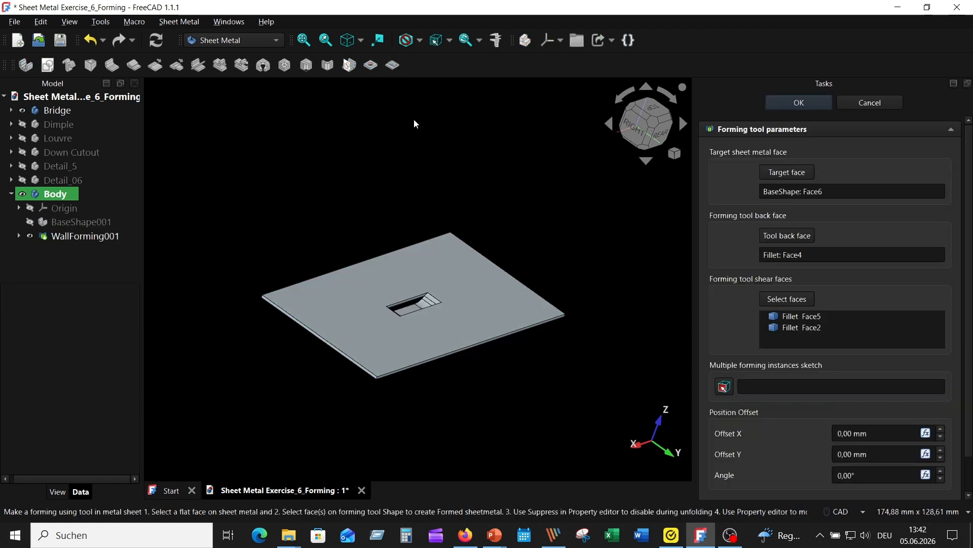
Offset the bridge forming in positive X, close to the plate's short edge, and accept the forming
middle_click_drag(515, 246, 554, 306)
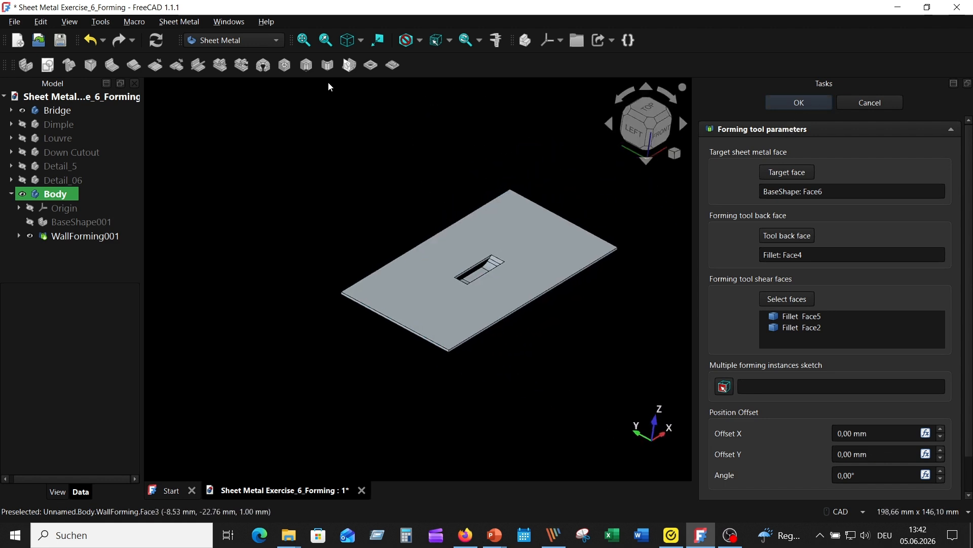
left_click(348, 40)
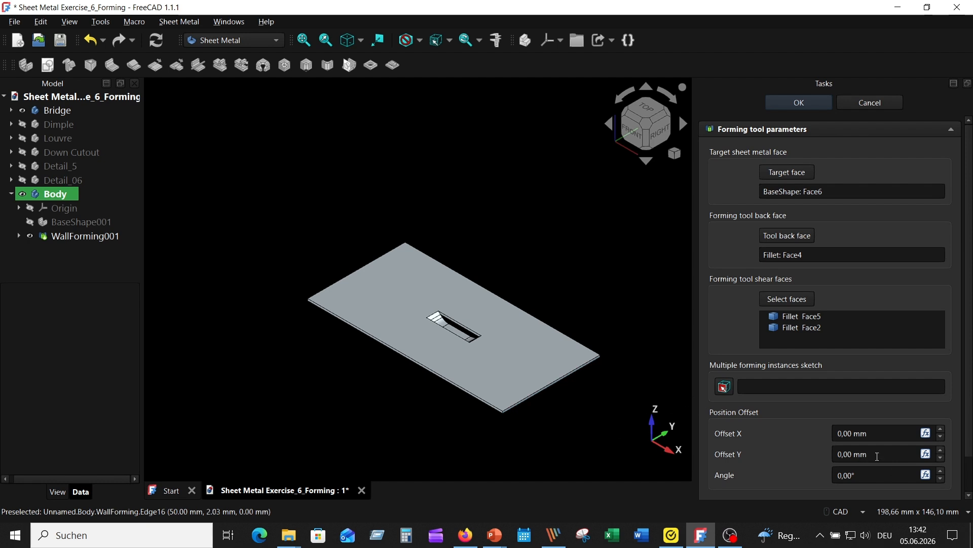
left_click(941, 429)
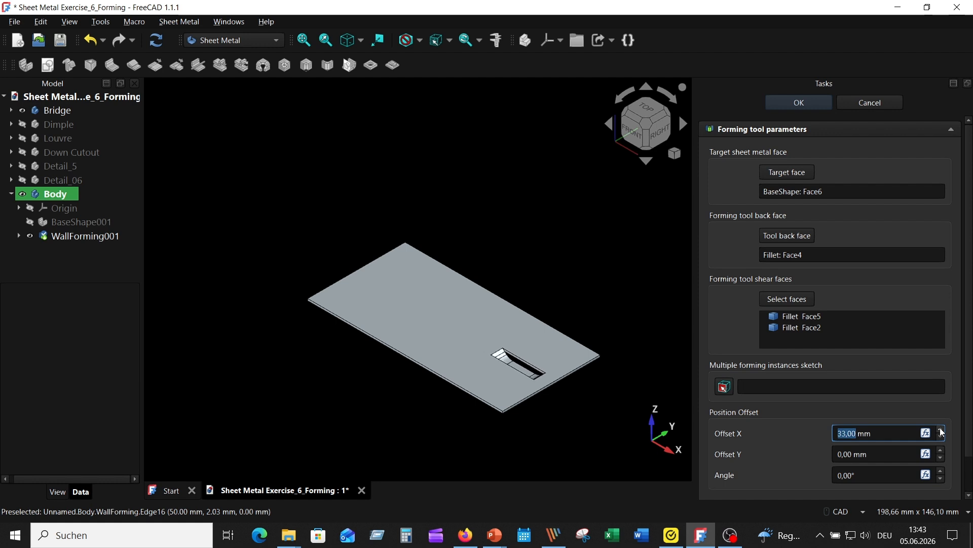
left_click(783, 108)
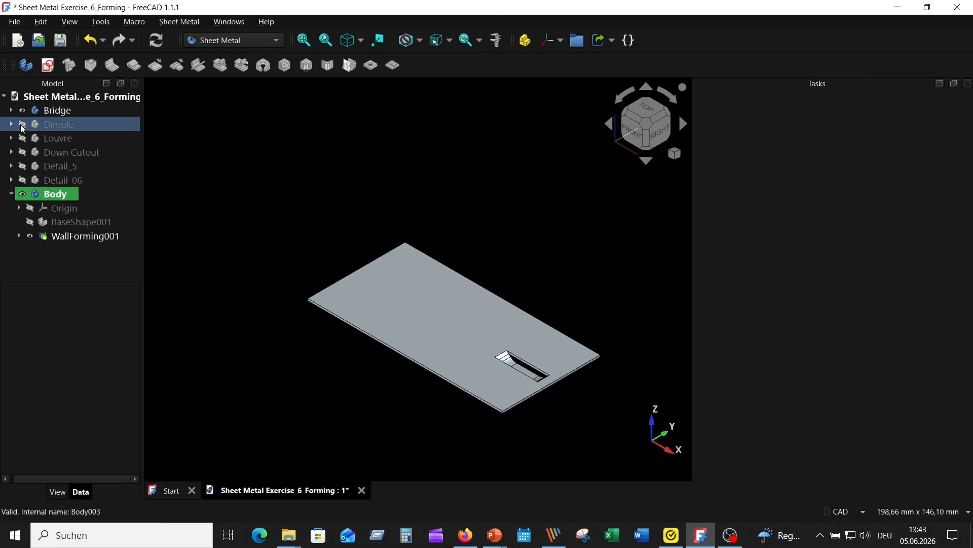
Show the Dimple body and raise its Z position until it sits clear above the plate
left_click(30, 129)
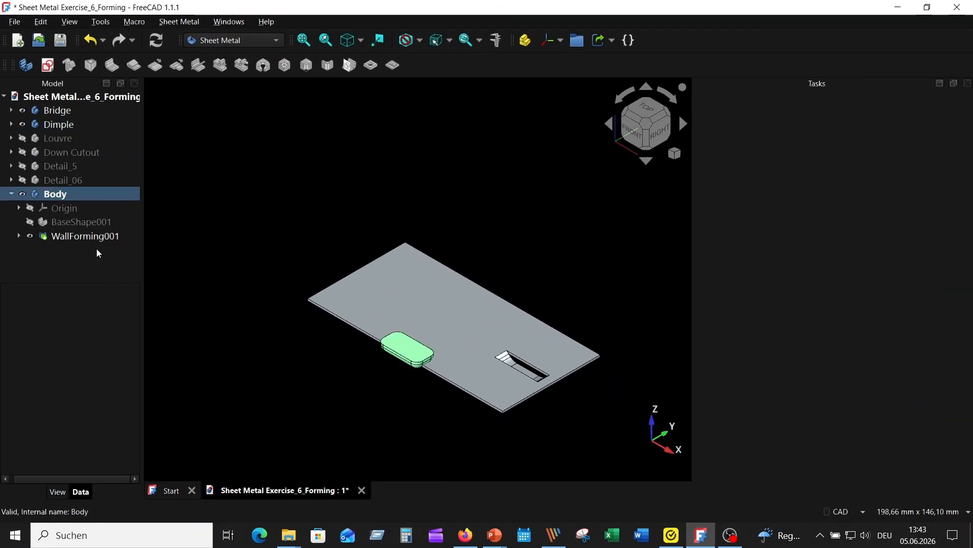
scroll(287, 398, "up", 4)
middle_click_drag(326, 362, 340, 359)
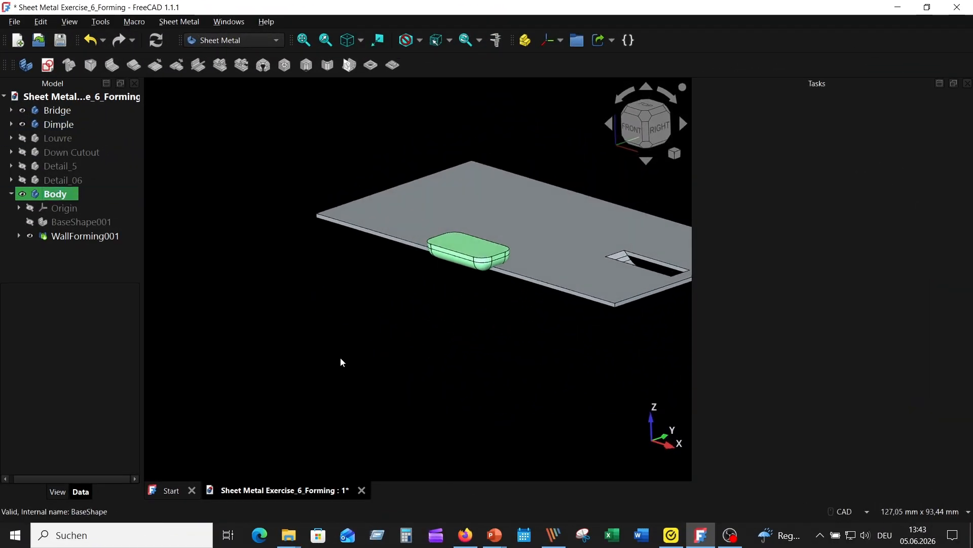
left_click(61, 124)
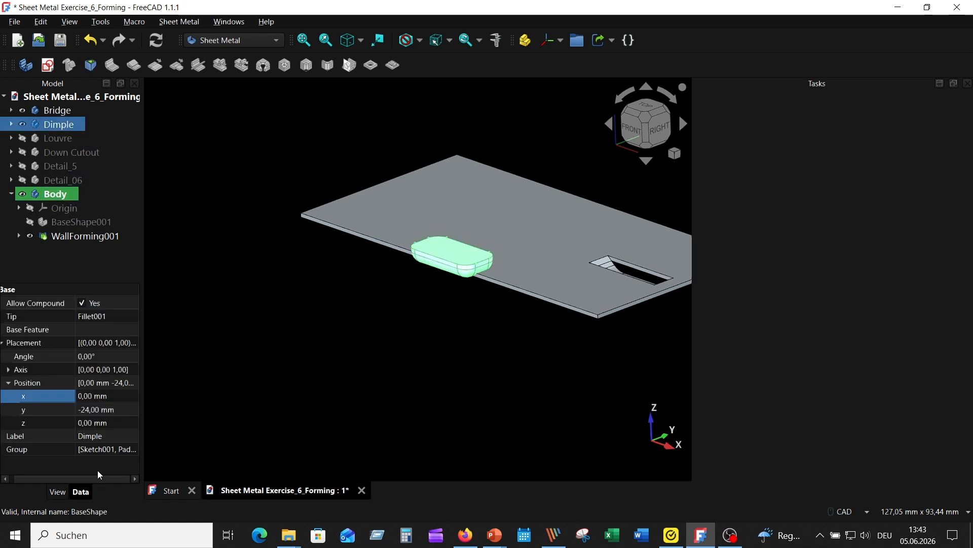
left_click(101, 423)
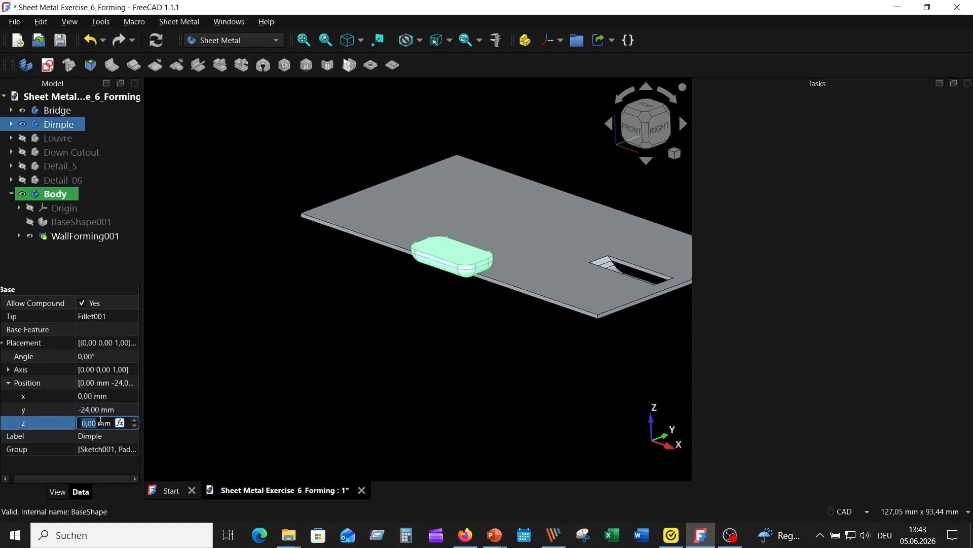
triple_click(135, 420)
double_click(135, 420)
double_click(135, 420)
left_click(134, 420)
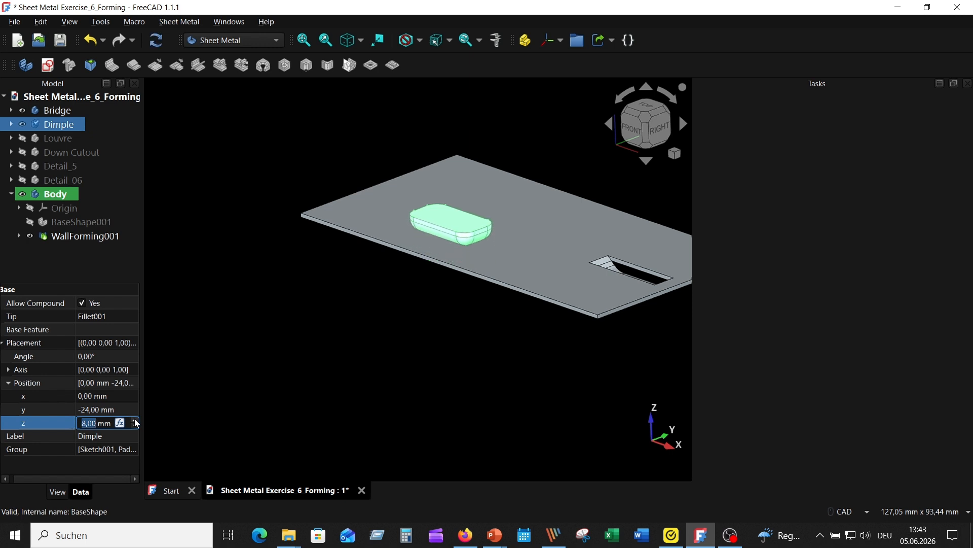
double_click(135, 419)
left_click(265, 358)
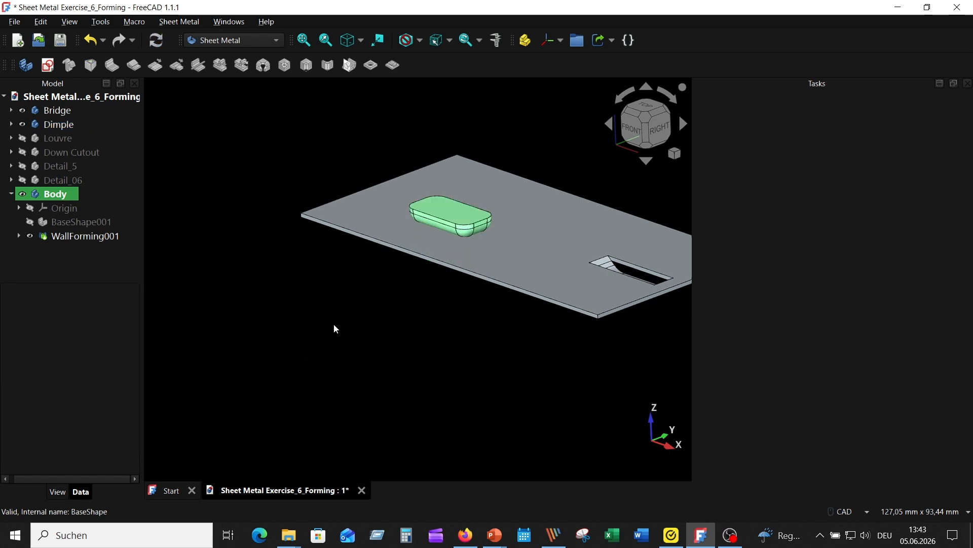
middle_click_drag(326, 292, 329, 291)
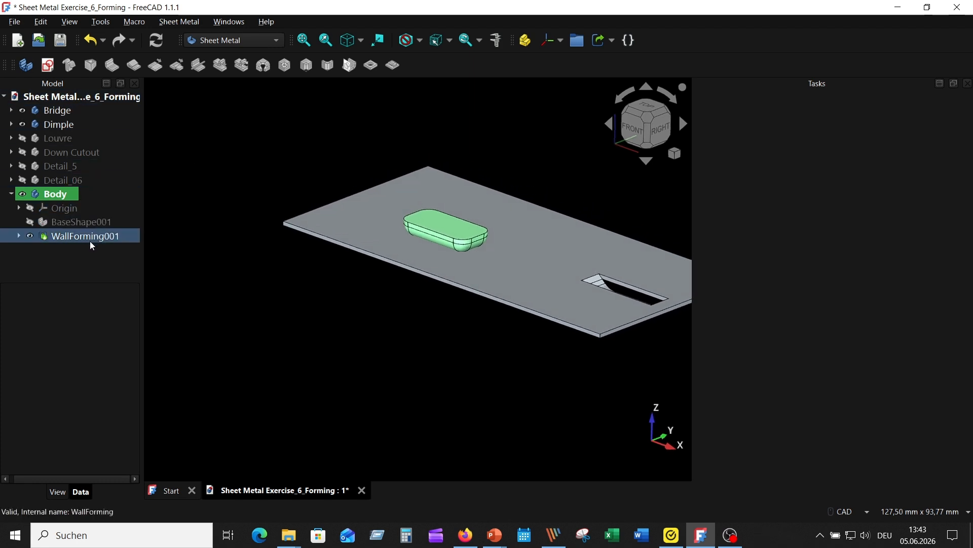
left_click(65, 196)
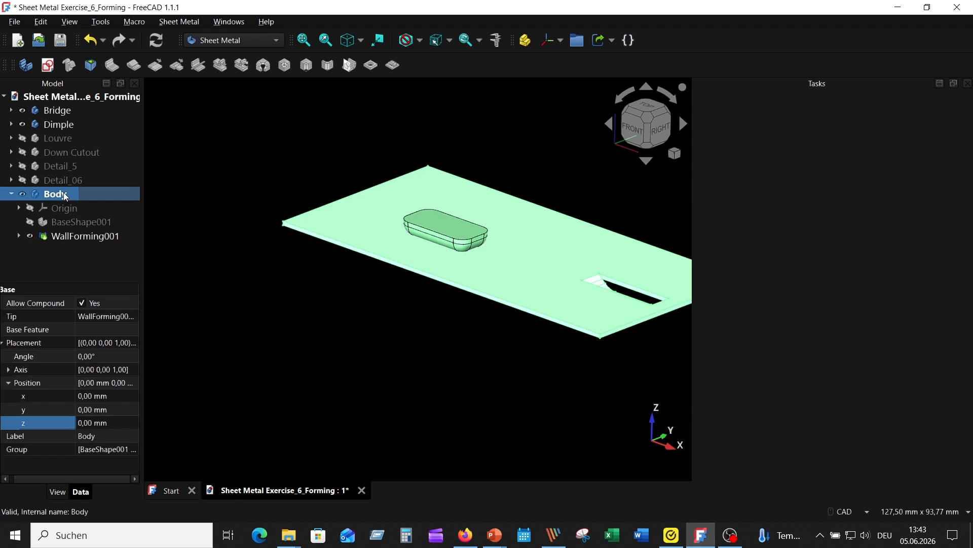
right_click(65, 196)
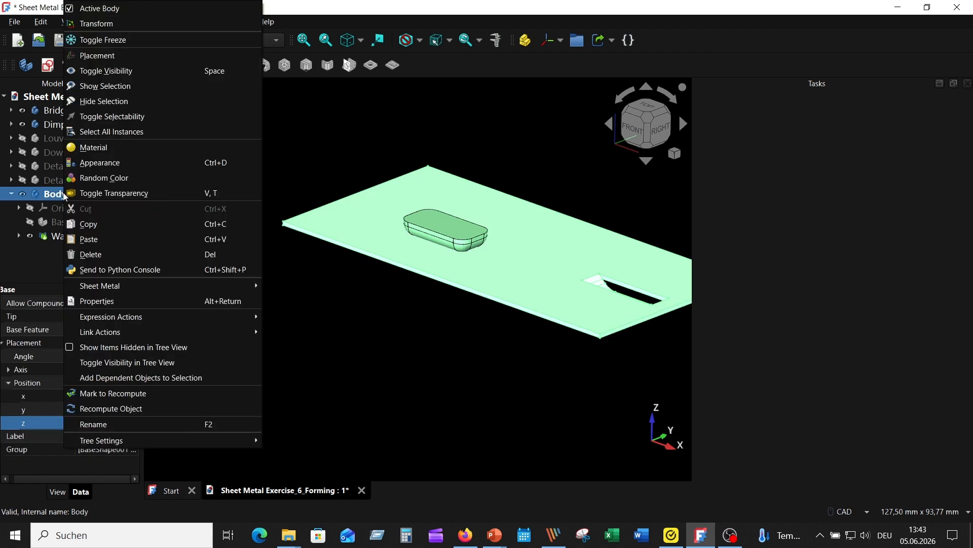
left_click(287, 119)
left_click(298, 278)
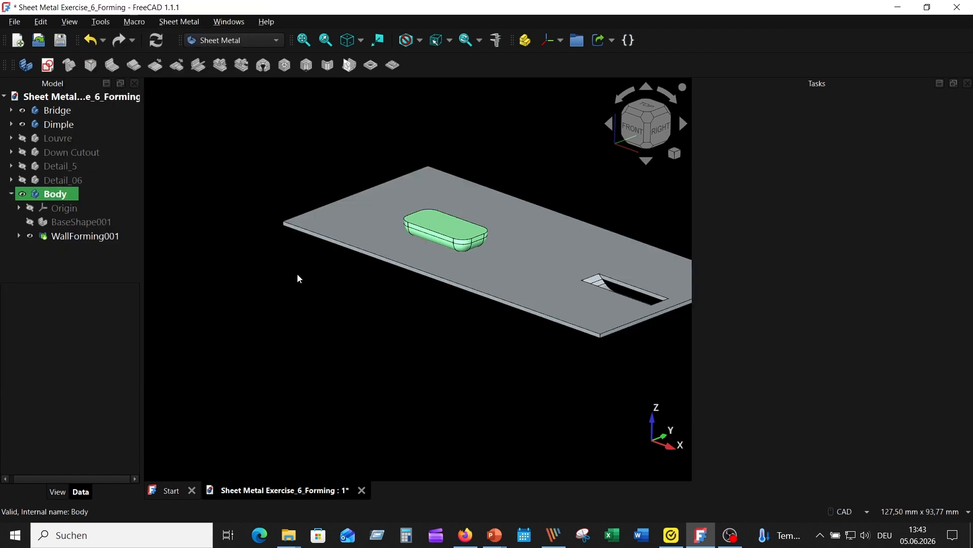
Form the dimple into the plate's upper face, using the Dimple's flat top face as tool back face and no shear faces
left_click(512, 279)
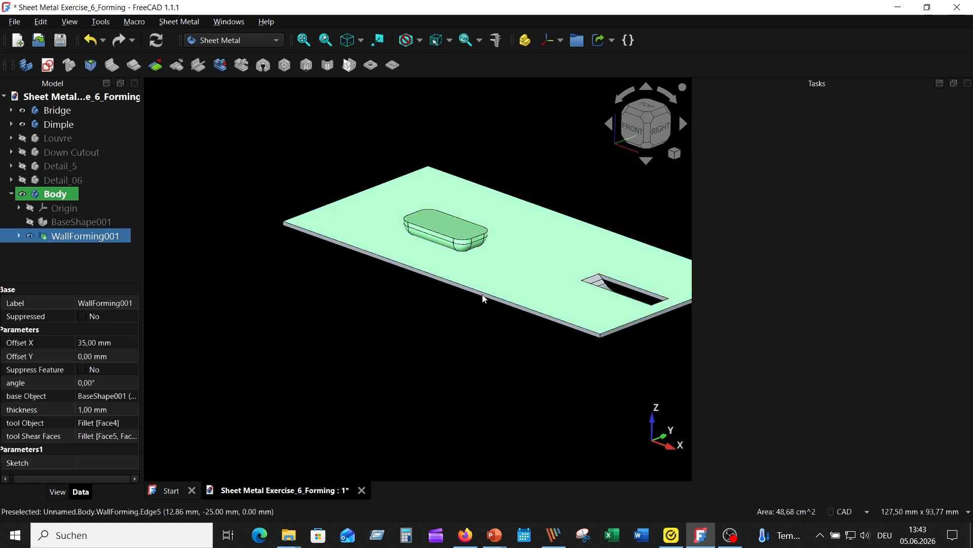
left_click(445, 221, "ctrl")
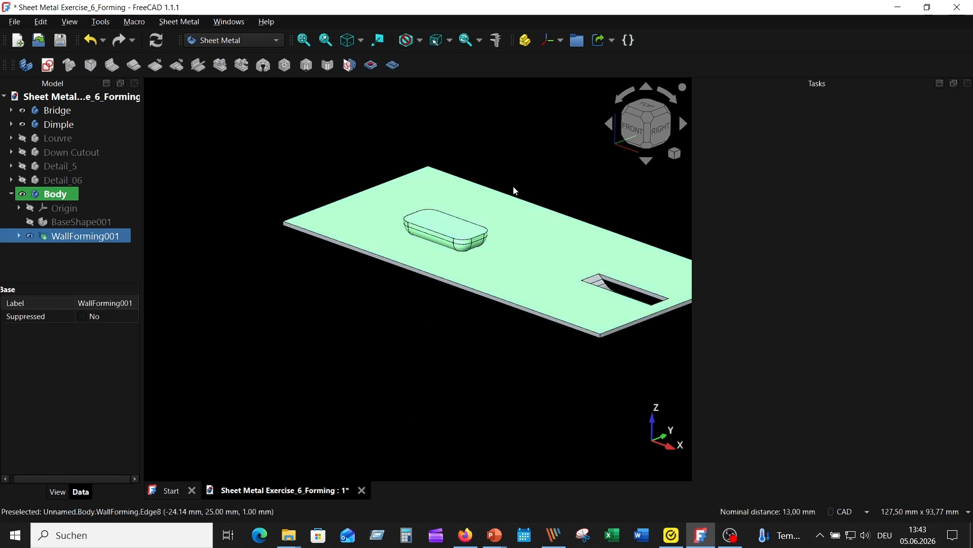
left_click(392, 66)
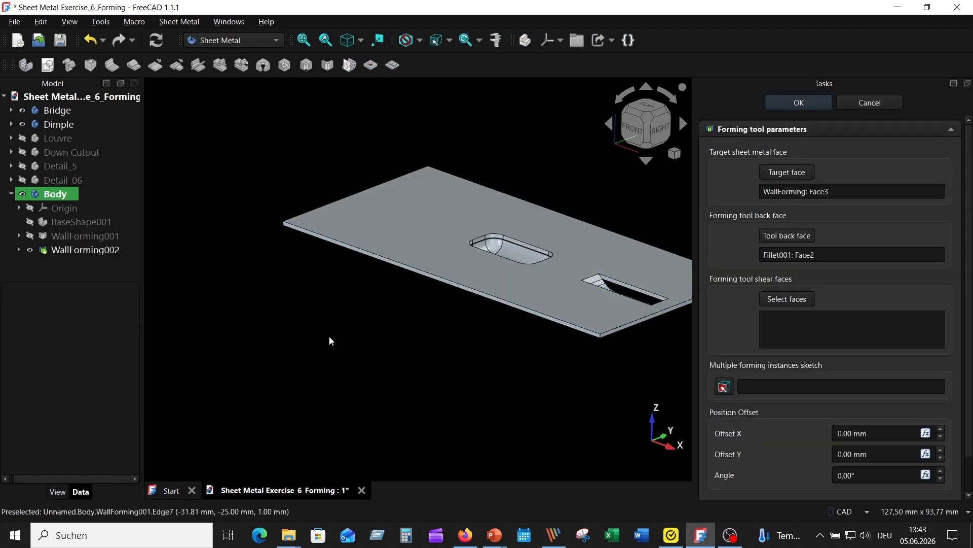
middle_click_drag(330, 337, 482, 213)
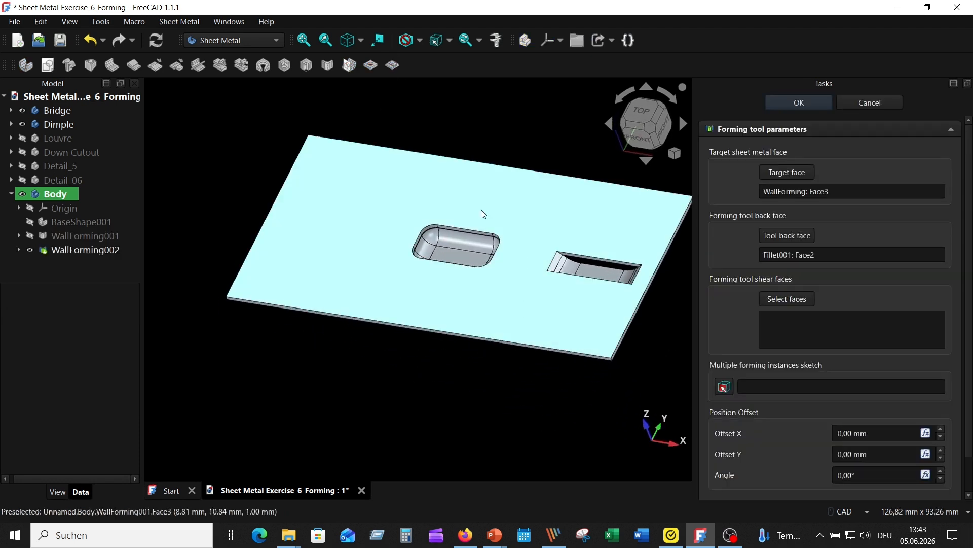
middle_click_drag(422, 276, 512, 284)
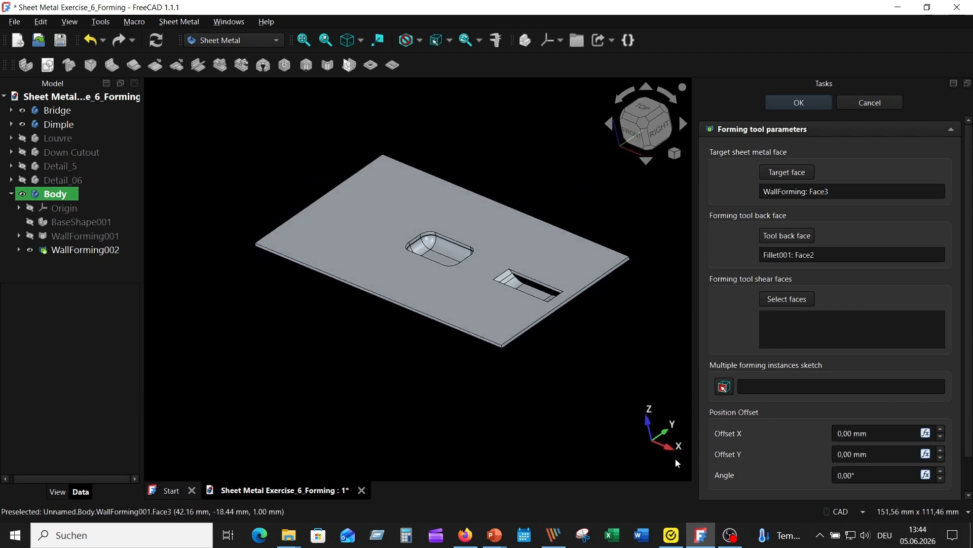
Set the dimple forming's X offset to -30 mm and accept the forming
left_click(940, 436)
left_click(940, 437)
left_click(940, 437)
left_click(940, 437)
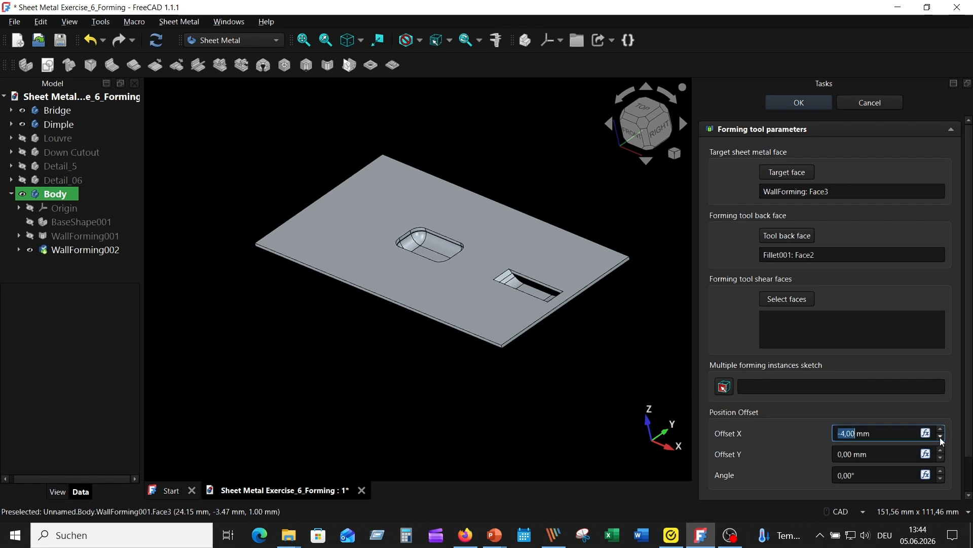
left_click(940, 437)
left_click(940, 437)
left_click(941, 437)
left_click(941, 437)
left_click(941, 437)
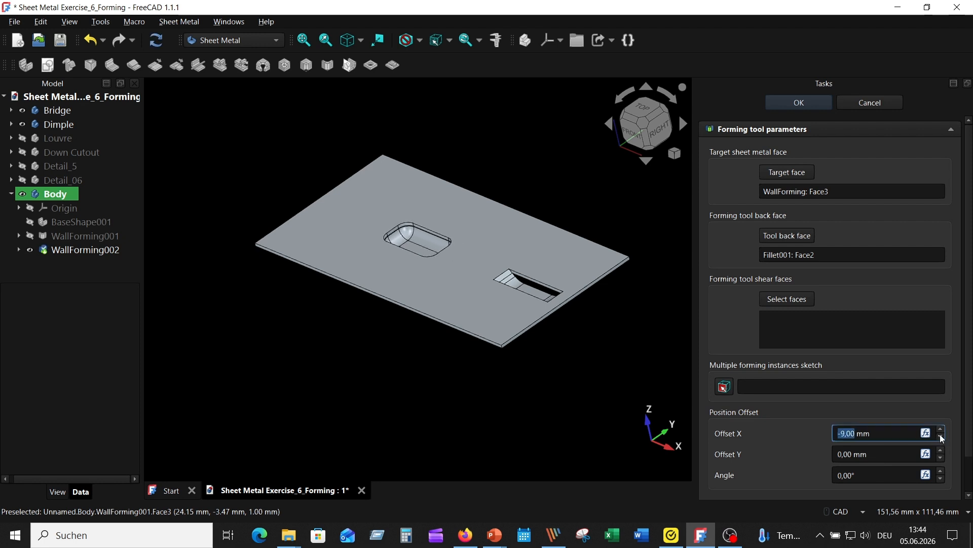
left_click(941, 437)
left_click(941, 437)
left_click(941, 438)
left_click(941, 438)
left_click(941, 437)
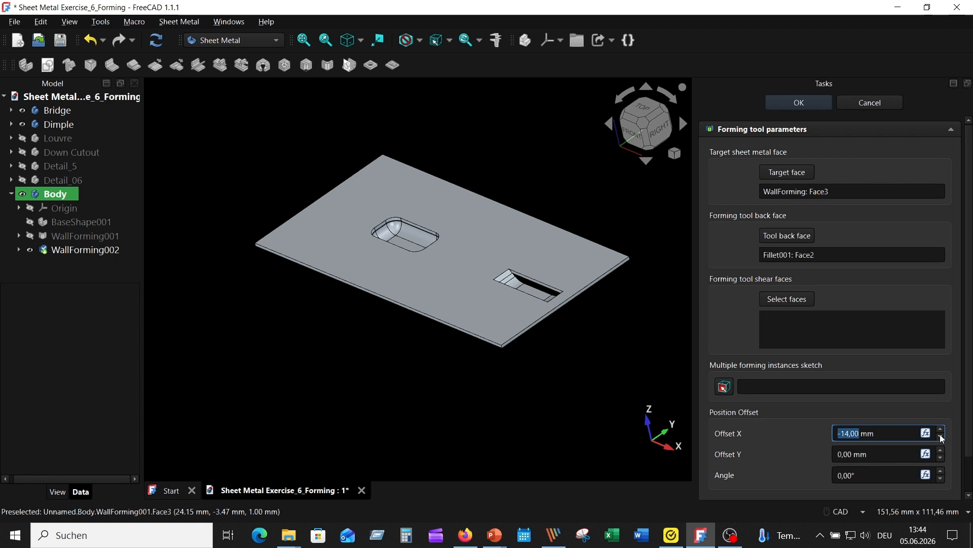
left_click(941, 438)
left_click(941, 438)
left_click(941, 438)
left_click(941, 438)
left_click(941, 437)
left_click(941, 438)
left_click(941, 437)
left_click(941, 437)
left_click(941, 437)
left_click(941, 437)
left_click(941, 437)
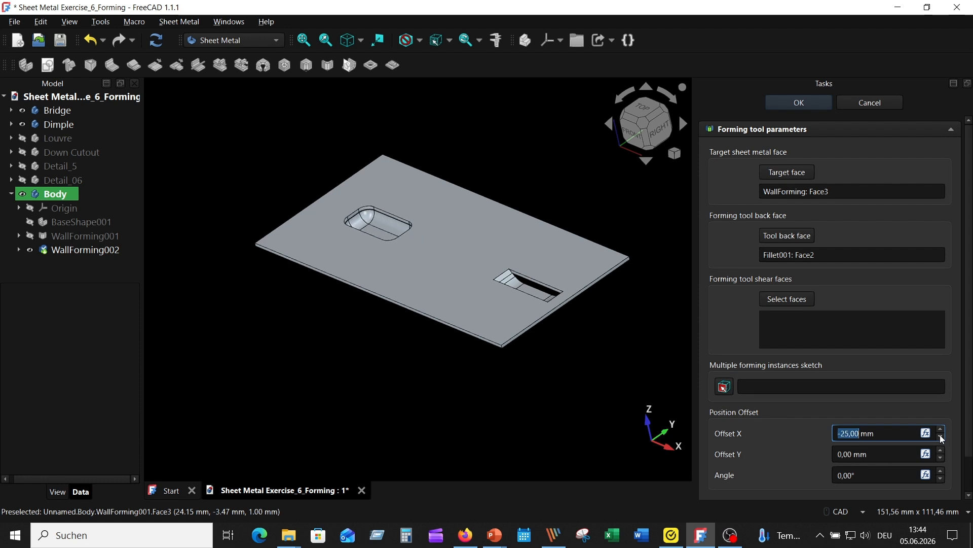
left_click(941, 437)
left_click(940, 437)
left_click(941, 437)
left_click(941, 437)
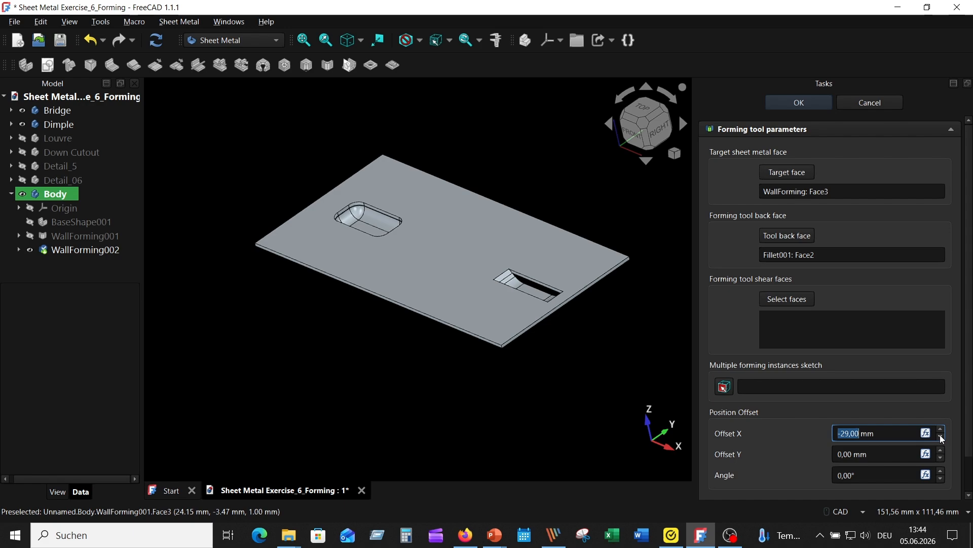
left_click(941, 437)
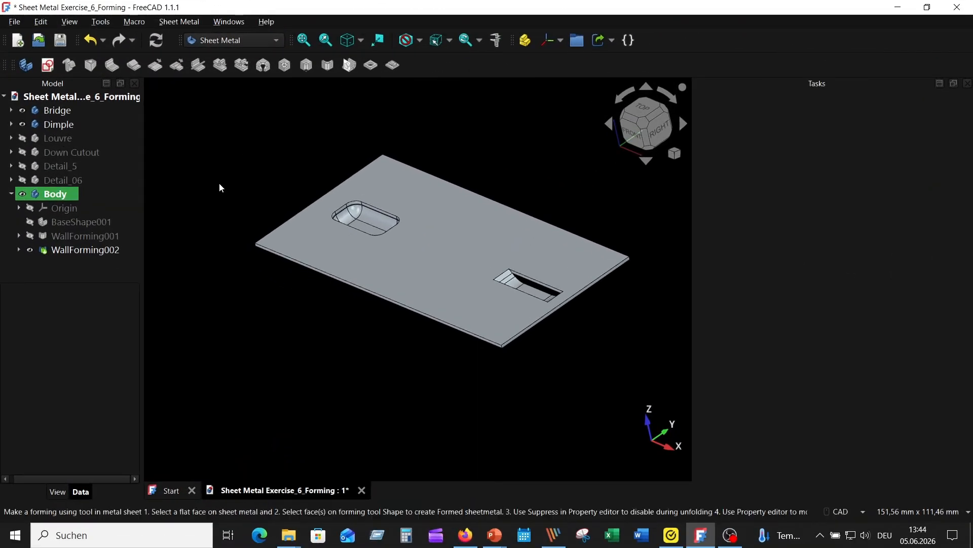
Show the Louvre body and raise its Z position until it sits clear above the plate
left_click(23, 138)
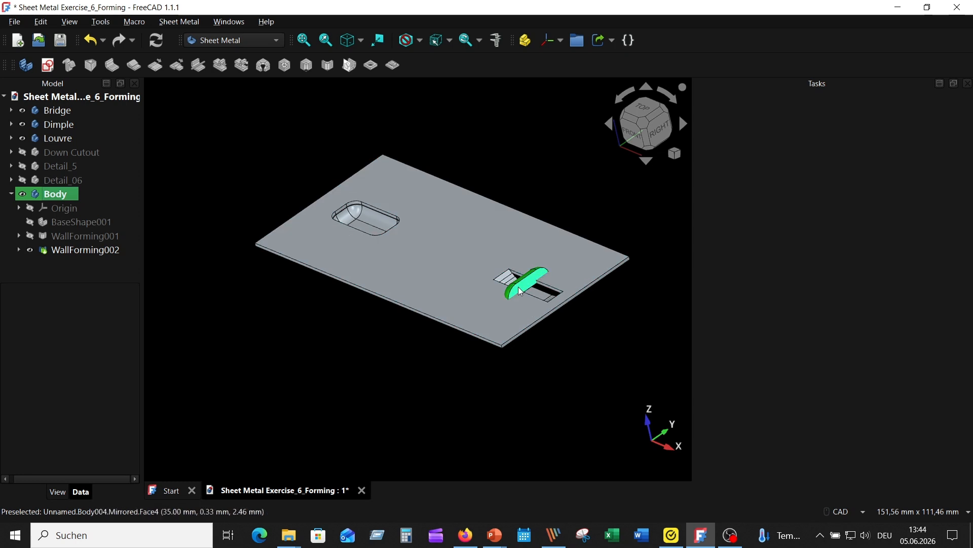
left_click(63, 138)
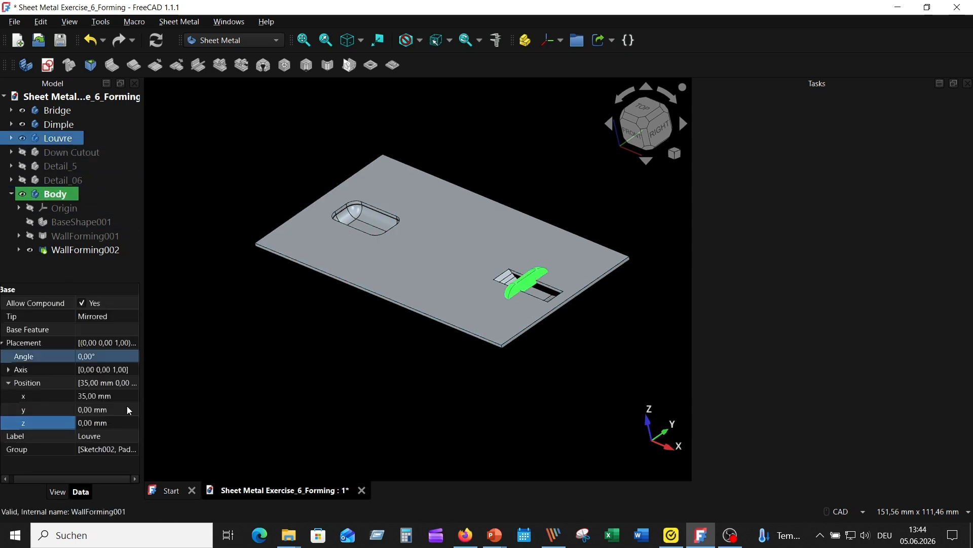
left_click(120, 428)
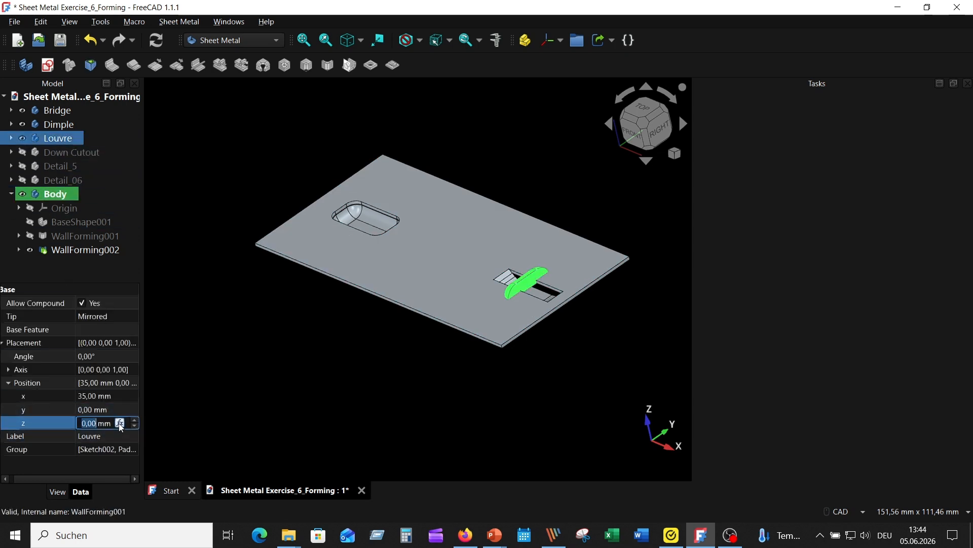
left_click(134, 420)
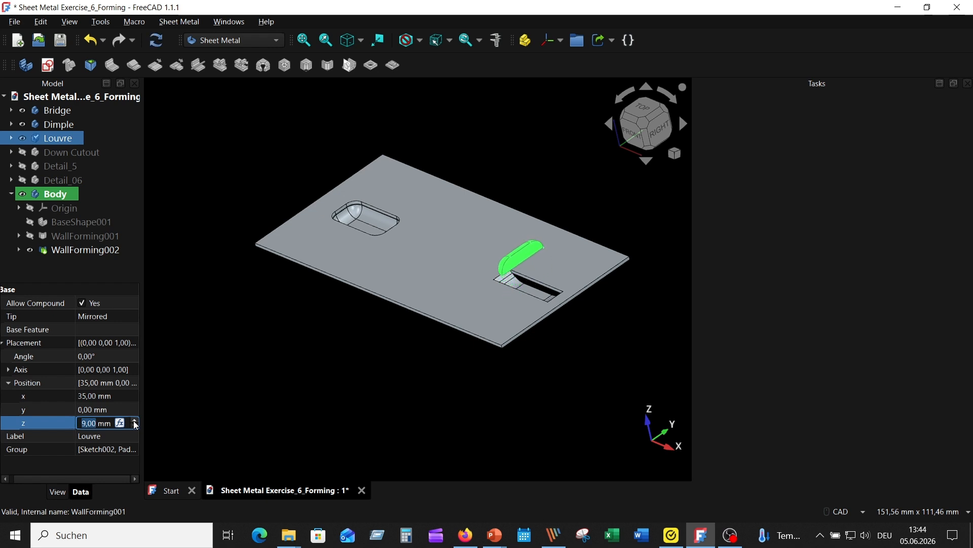
left_click(276, 365)
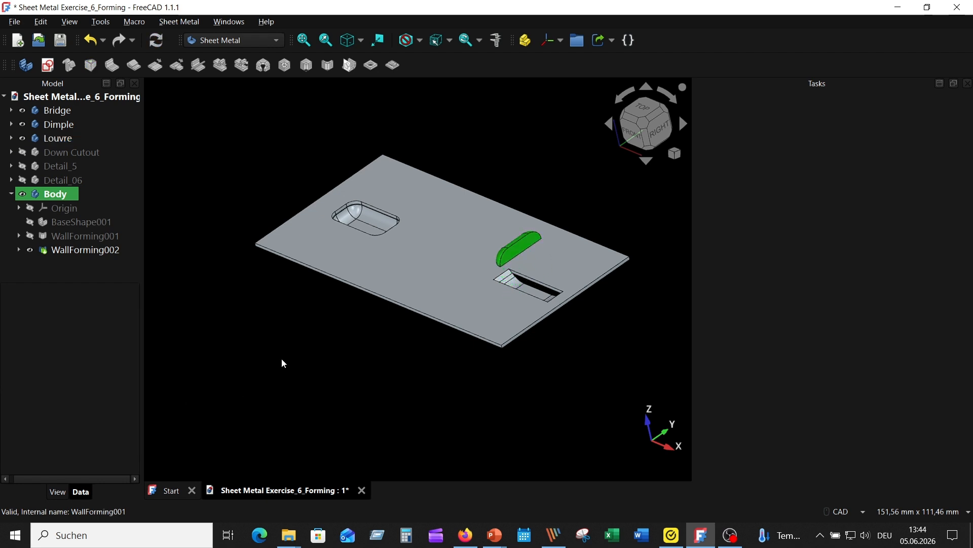
middle_click_drag(281, 359, 303, 355)
scroll(304, 356, "up", 2)
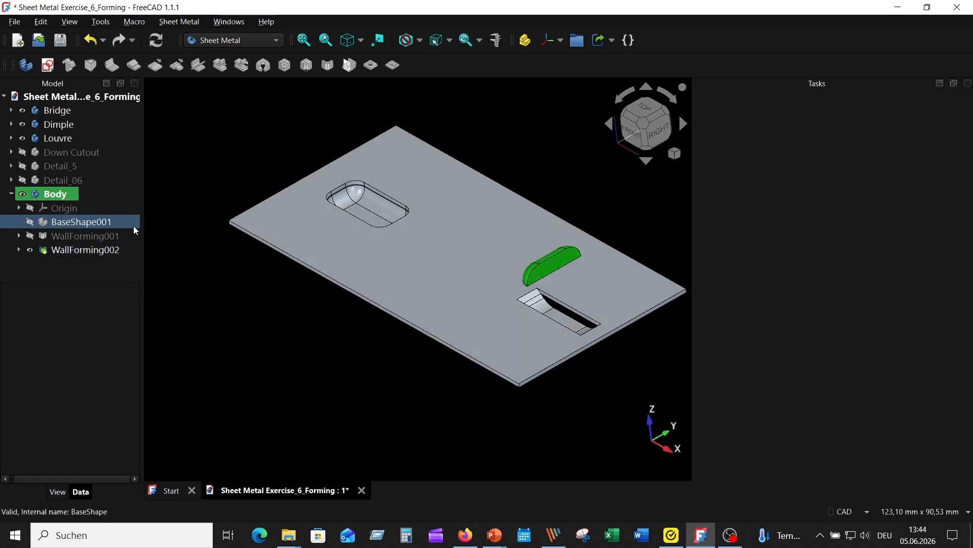
left_click(68, 194)
right_click(68, 194)
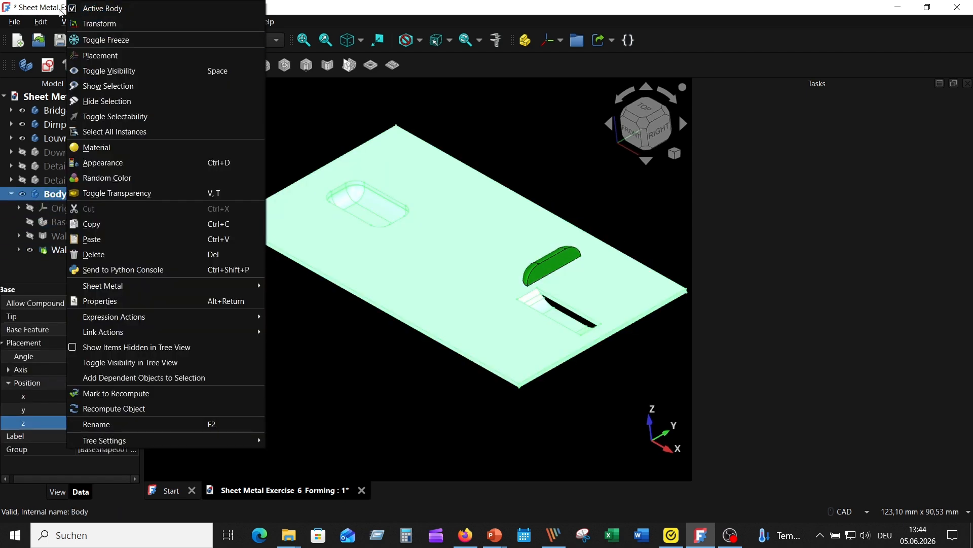
left_click(284, 122)
Form the louvre into the plate's upper face, using the Louvre's flat underside as tool back face and its flat vertical side as shear face
middle_click_drag(542, 122, 361, 370)
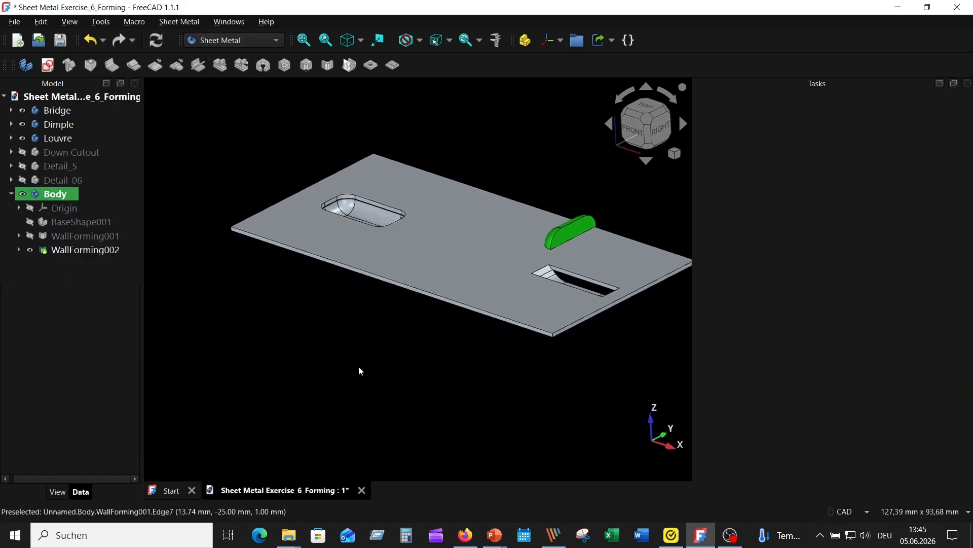
left_click(467, 266)
middle_click_drag(375, 337, 513, 361)
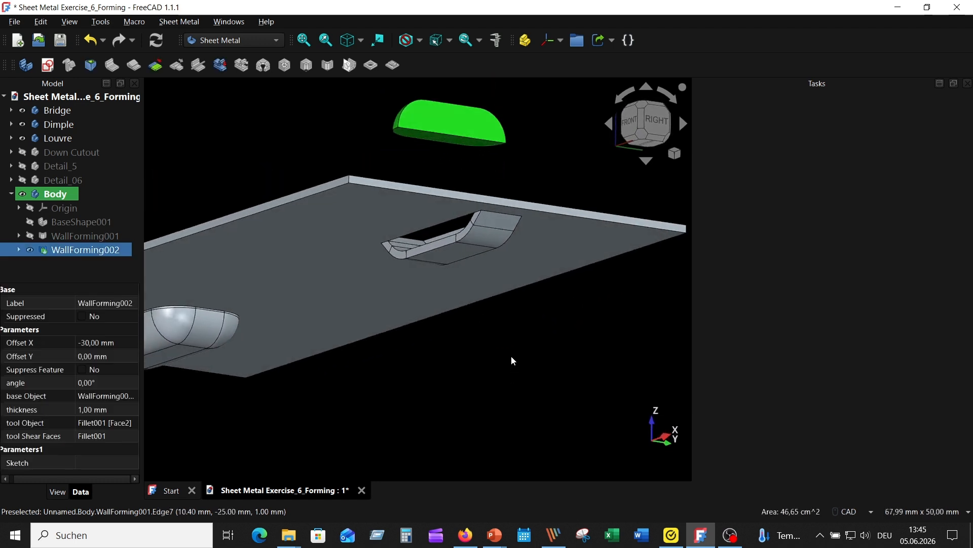
left_click(453, 141, "ctrl")
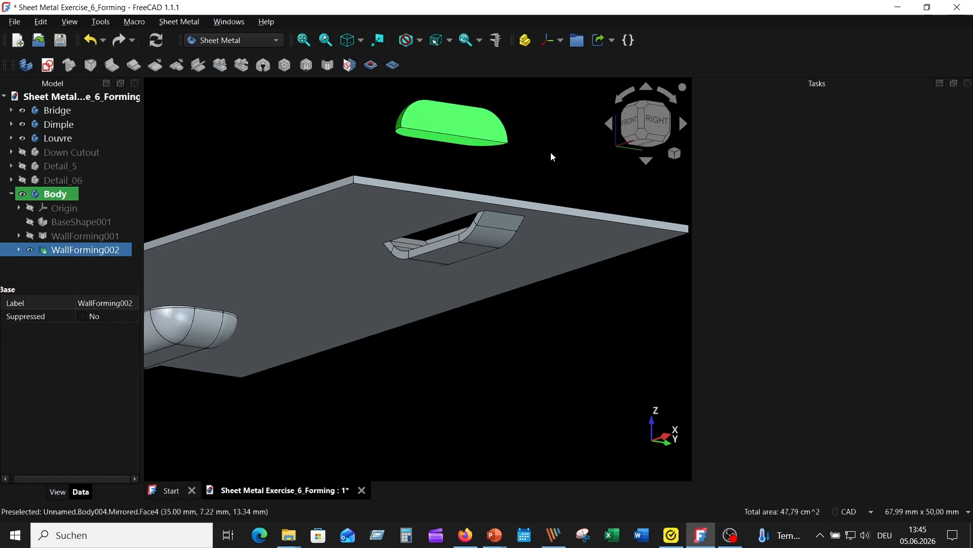
key("0")
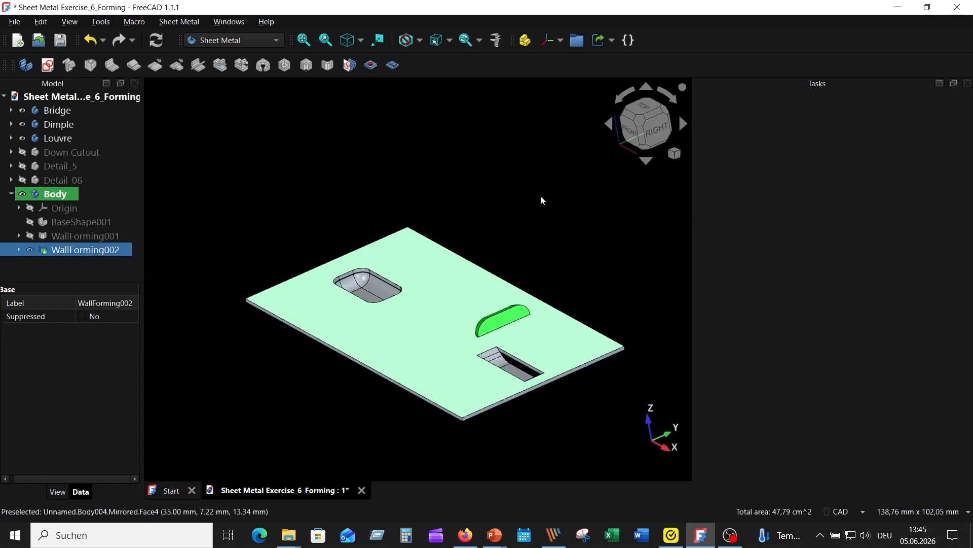
left_click(393, 66)
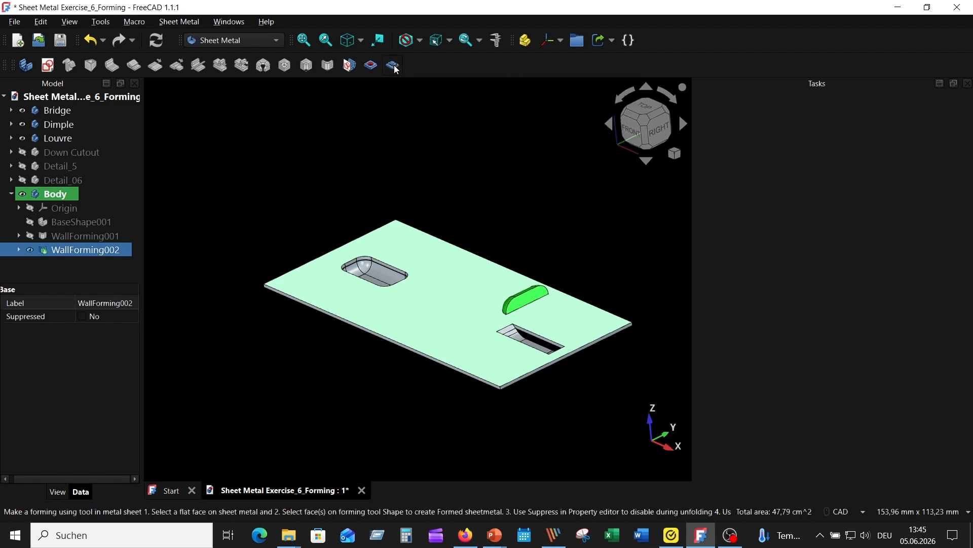
middle_click_drag(554, 317, 484, 322)
scroll(485, 323, "down", 2)
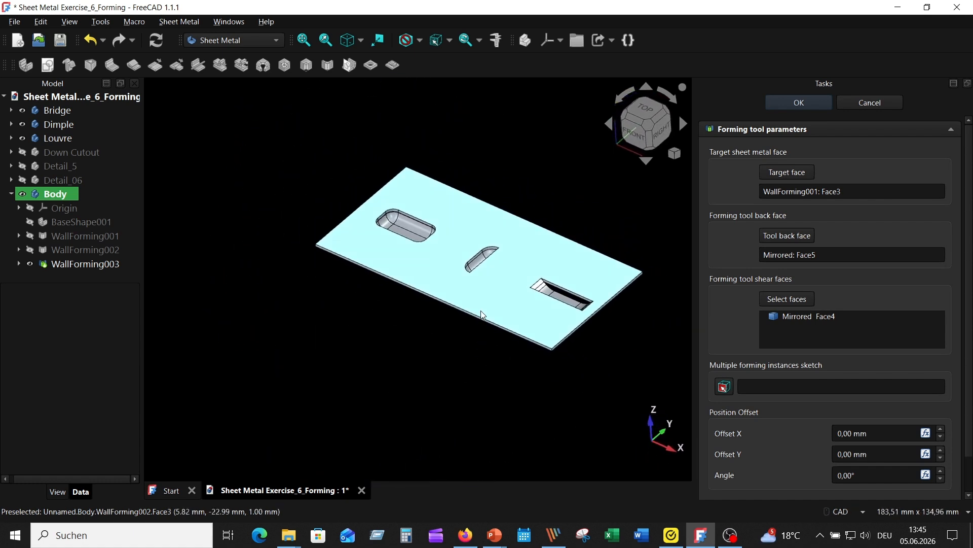
Set the louvre forming's X offset to -18 mm and accept the forming
left_click(942, 435)
left_click(941, 435)
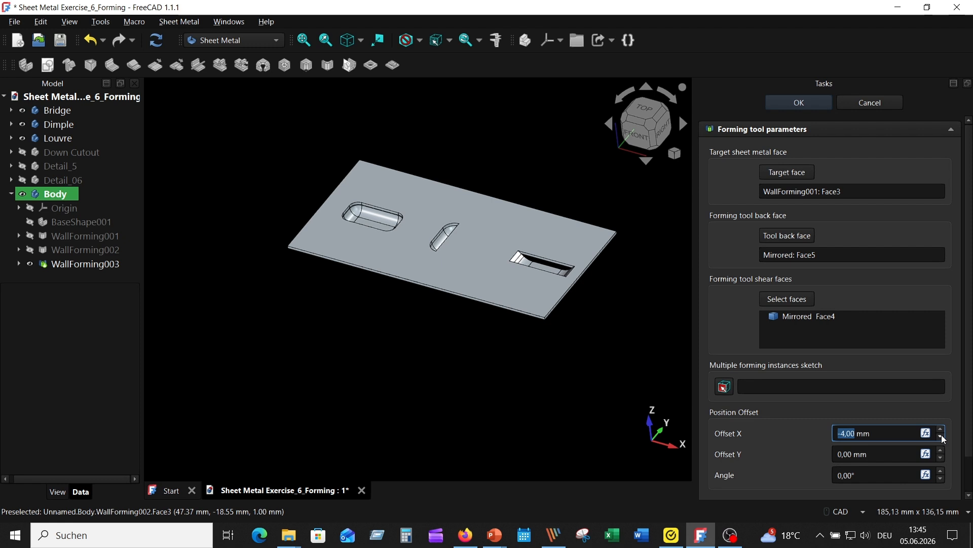
left_click(941, 435)
left_click(941, 435)
left_click(941, 435)
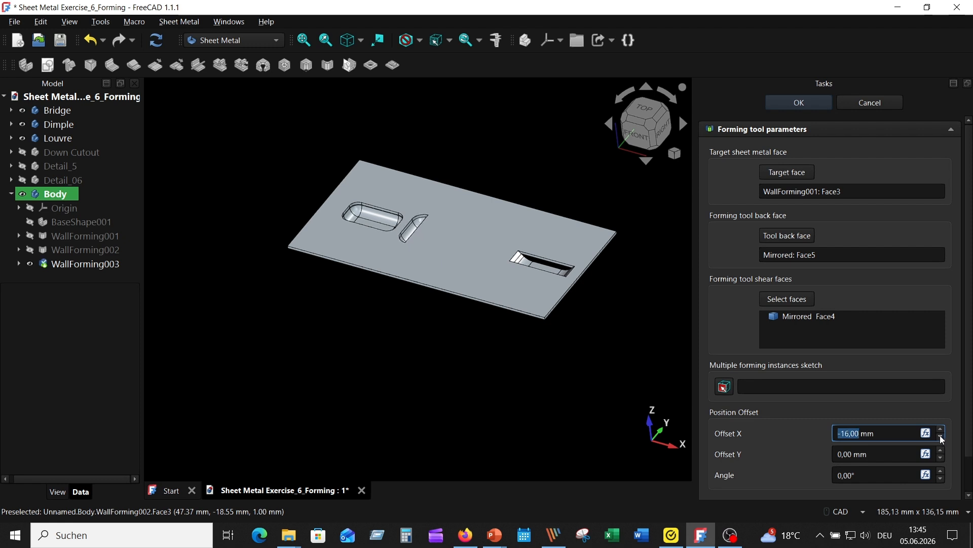
left_click(941, 435)
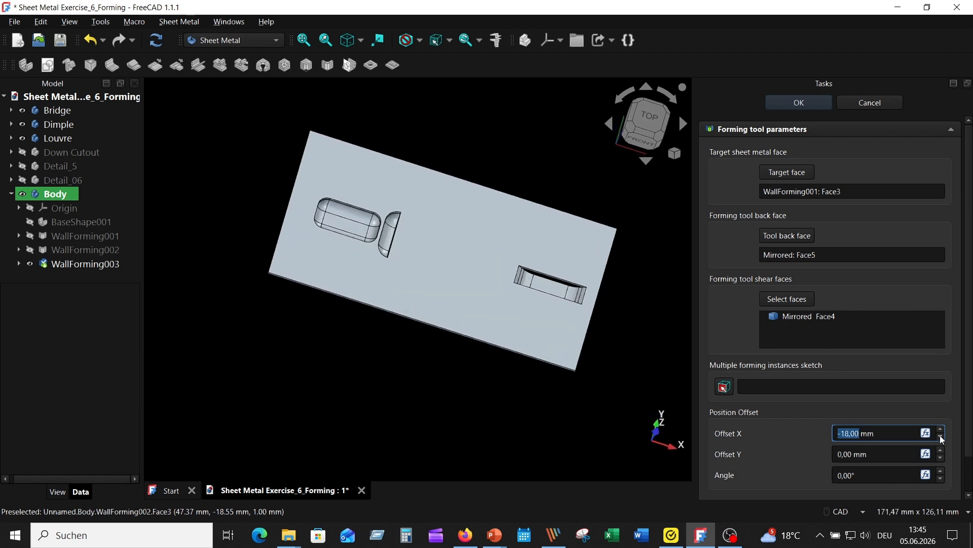
left_click(801, 102)
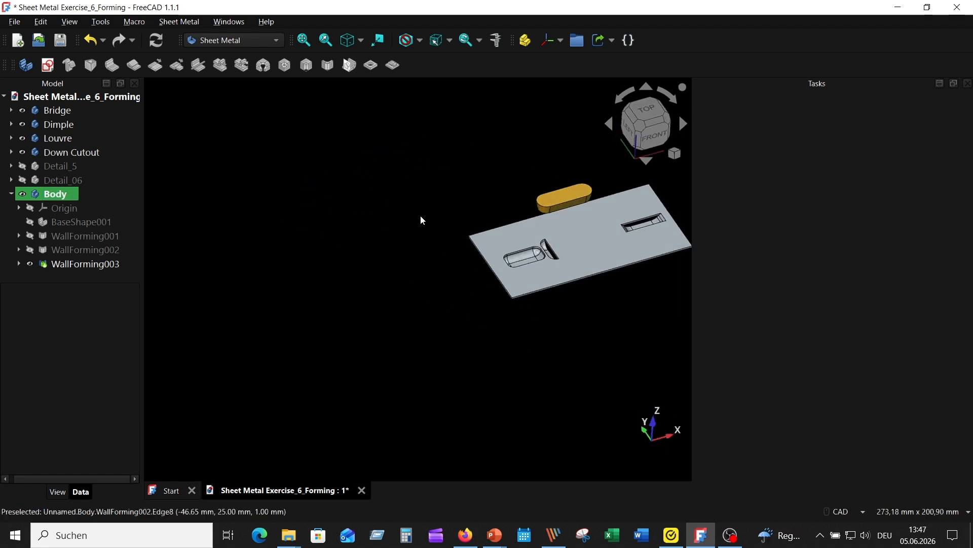
Make the plate's Body the active body
right_click(69, 192)
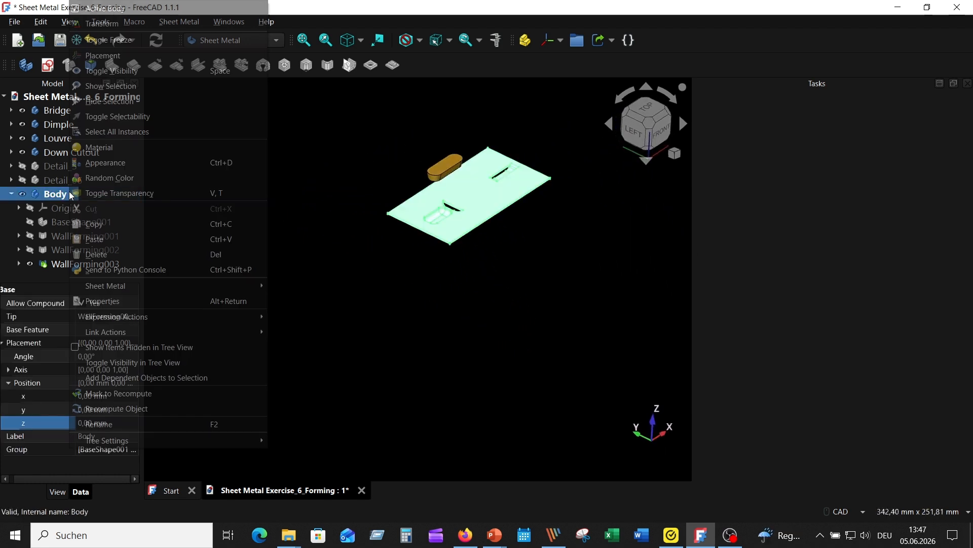
left_click(119, 7)
left_click(407, 333)
scroll(465, 290, "up", 2)
middle_click_drag(465, 291, 451, 374)
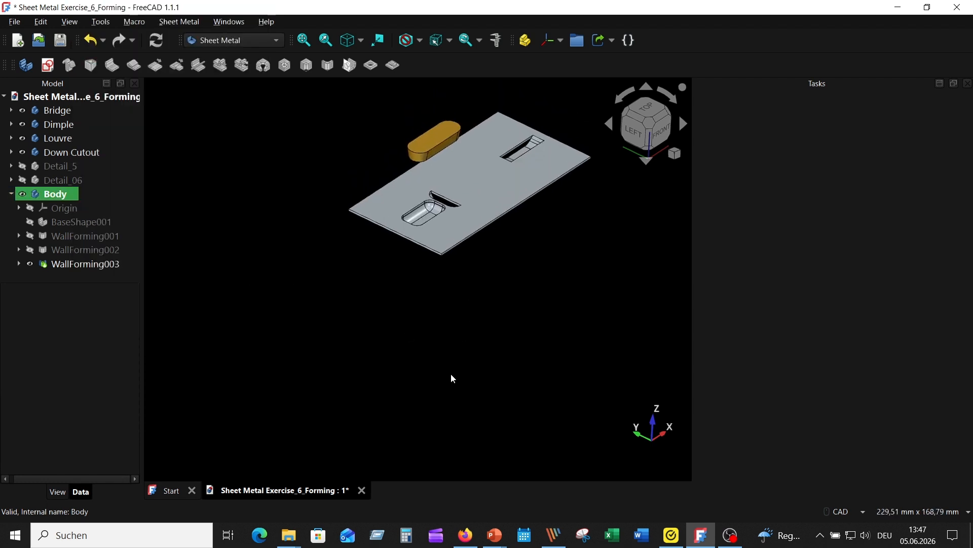
Form the Down Cutout into the plate's upper face, using the tool's flat top face as back face and its flat underside as shear face
left_click(491, 195)
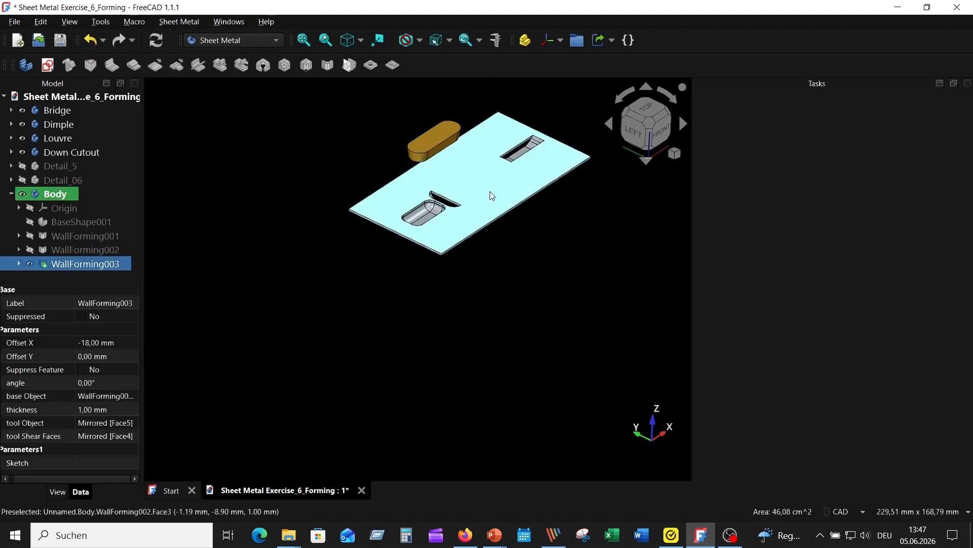
left_click(435, 133, "ctrl")
scroll(449, 243, "down", 1)
middle_click_drag(448, 243, 316, 258)
scroll(342, 107, "up", 3)
left_click(396, 141, "ctrl")
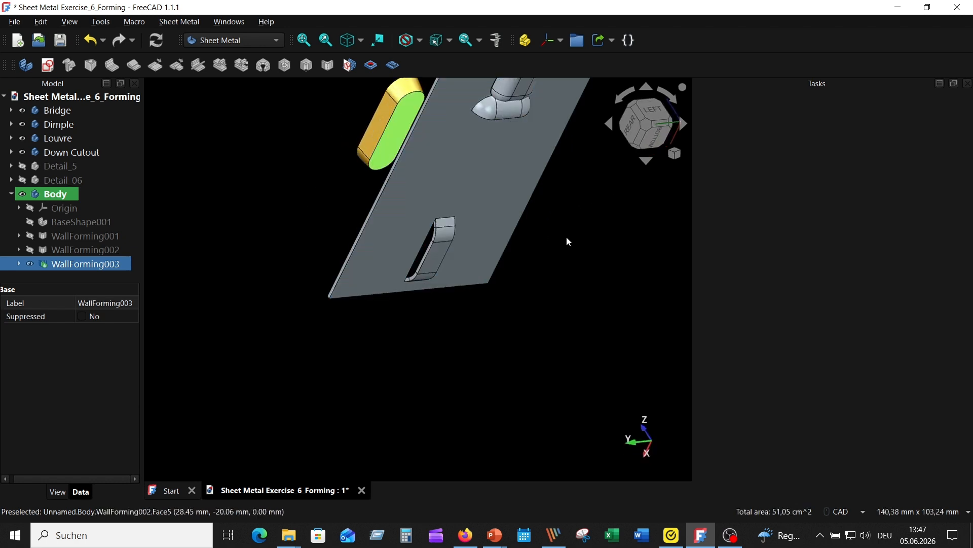
middle_click_drag(567, 236, 445, 120)
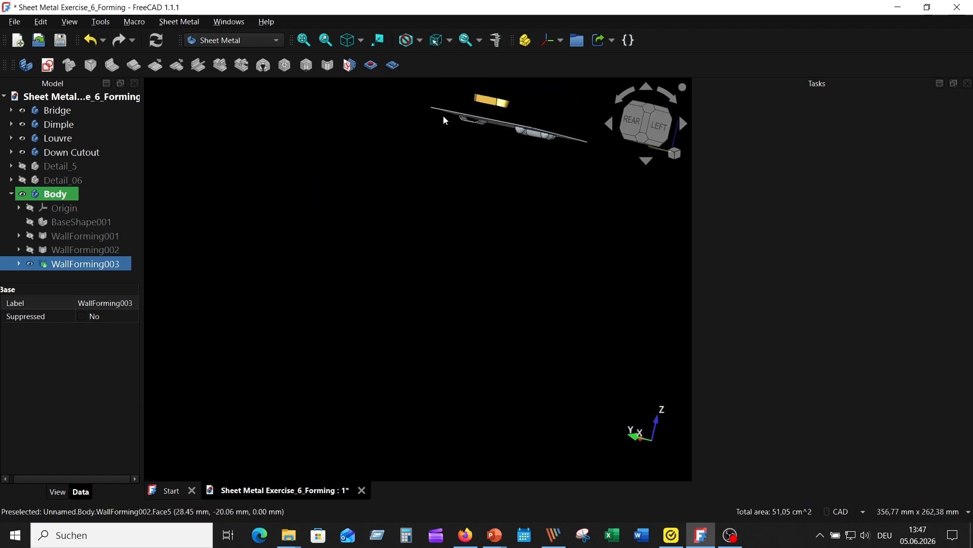
left_click(346, 40)
left_click(304, 41)
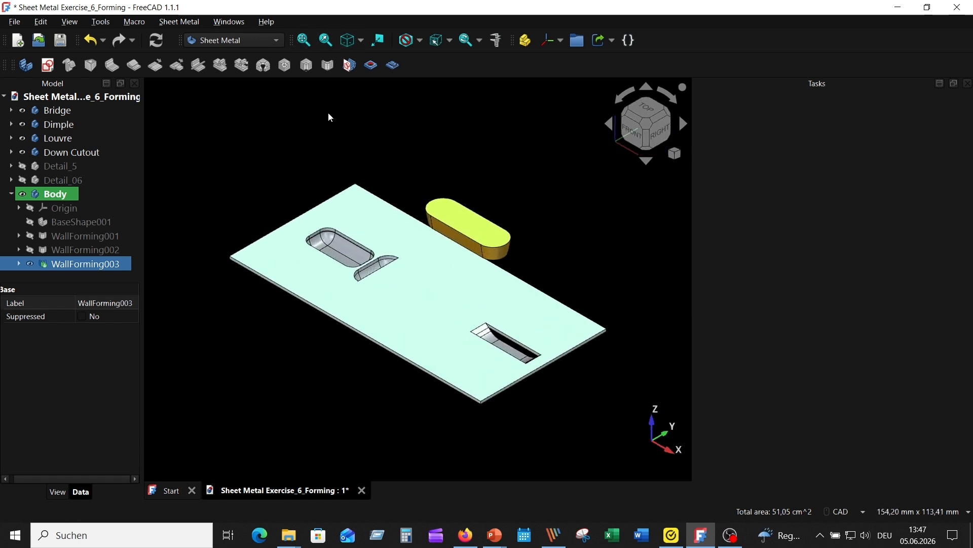
left_click(393, 65)
middle_click_drag(471, 337, 433, 270)
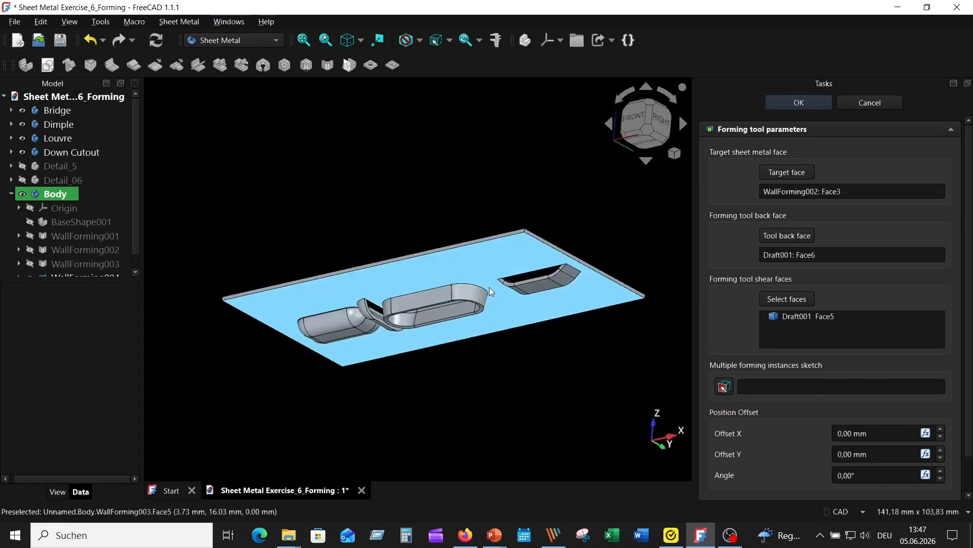
key("0")
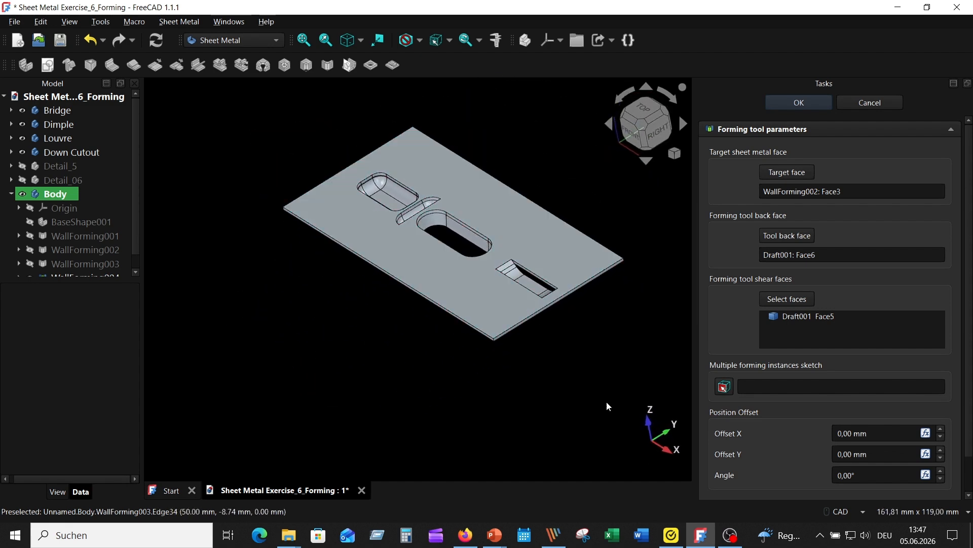
Set the Down Cutout forming's Y offset to 19 mm and accept the forming
left_click(941, 451)
left_click(941, 452)
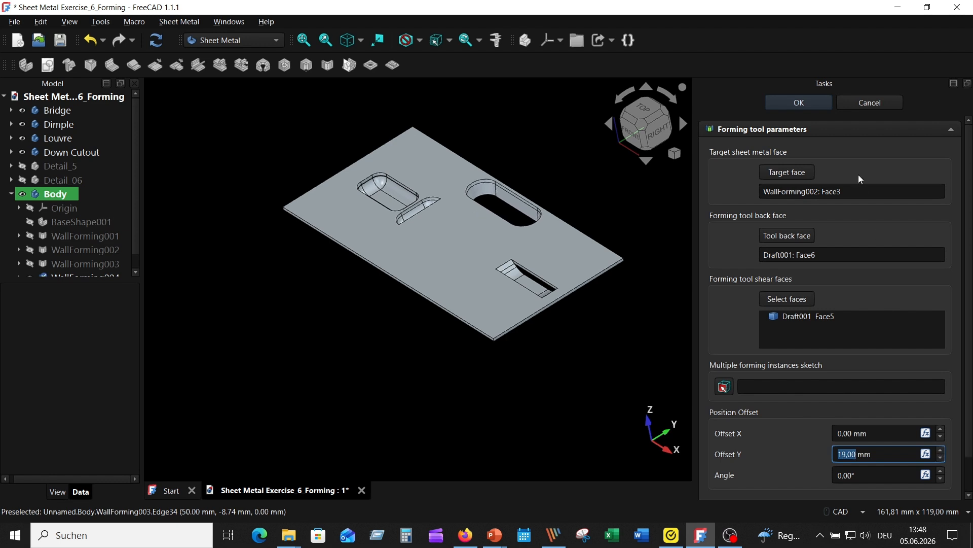
left_click(797, 105)
middle_click_drag(530, 180, 532, 409)
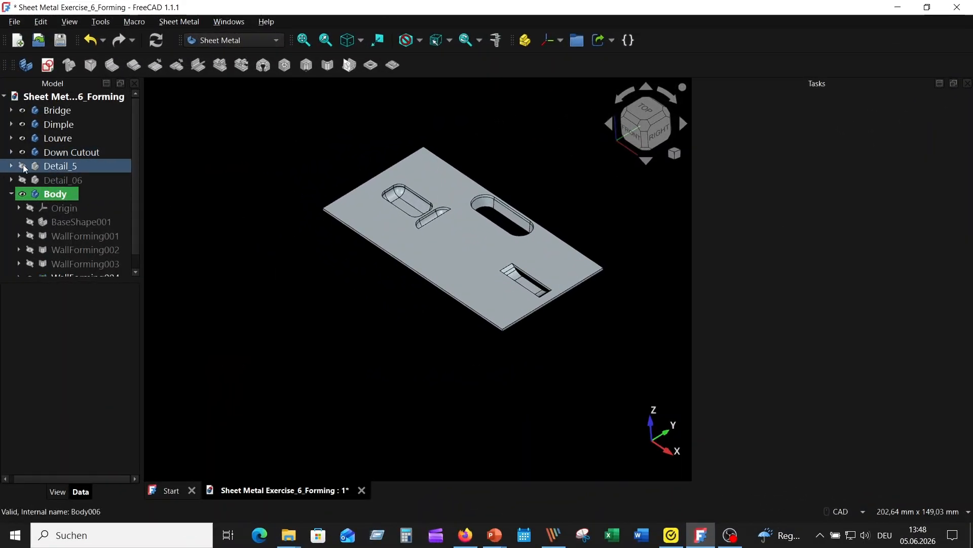
Show the Detail_5 body above the plate
left_click(23, 166)
middle_click_drag(369, 302, 391, 262)
scroll(391, 262, "up", 5)
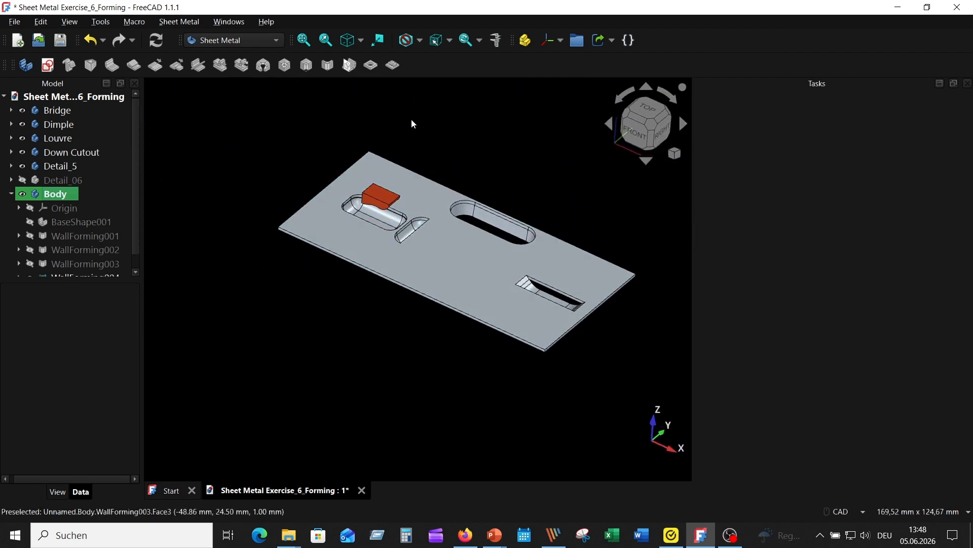
scroll(412, 121, "up", 3)
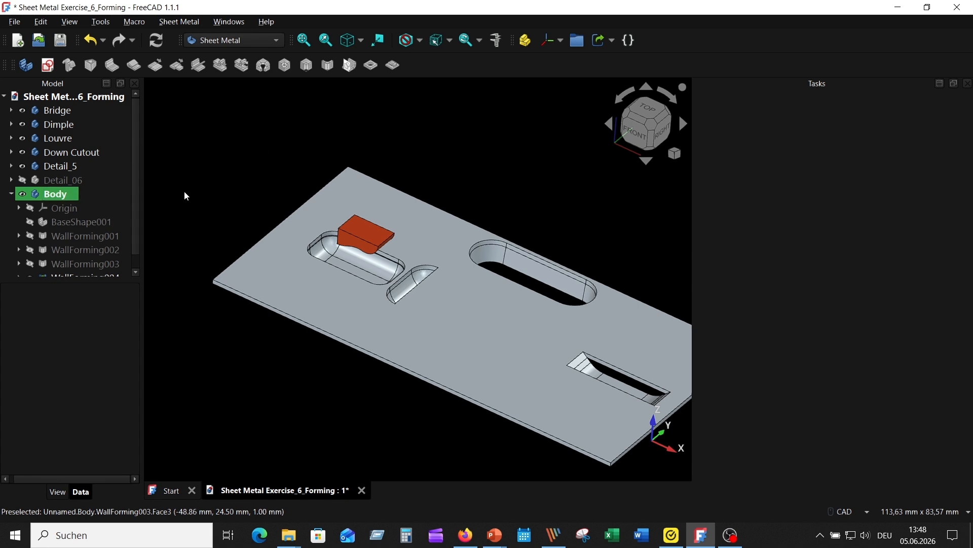
Form Detail_5 into the plate's upper face, using its flat top face as tool back face and its three flat vertical sides as shear faces
right_click(59, 194)
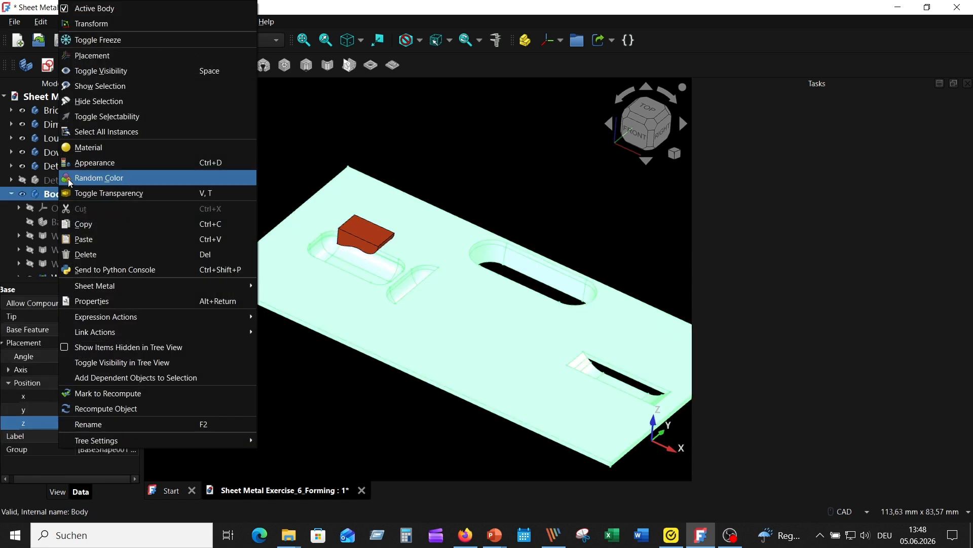
left_click(324, 123)
left_click(447, 336)
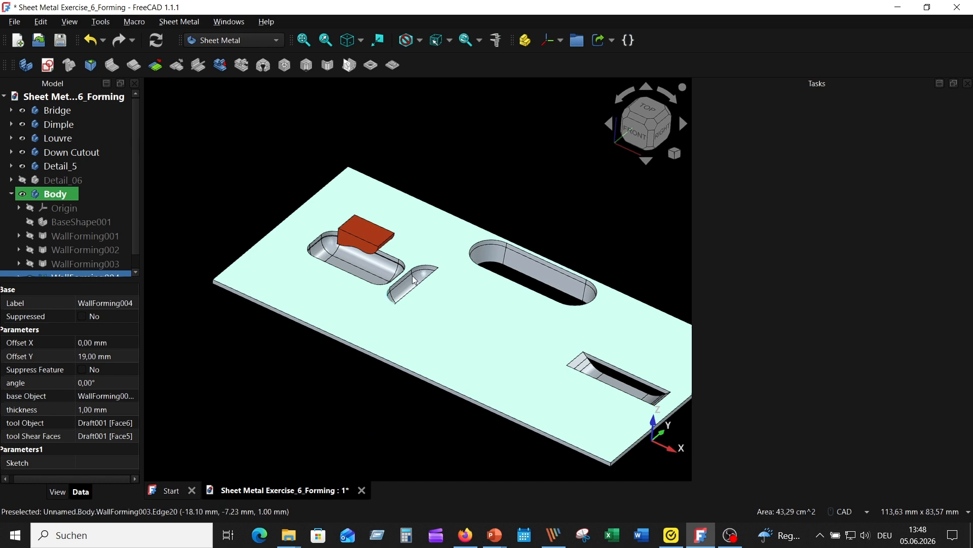
left_click(353, 227, "ctrl")
left_click(354, 243, "ctrl")
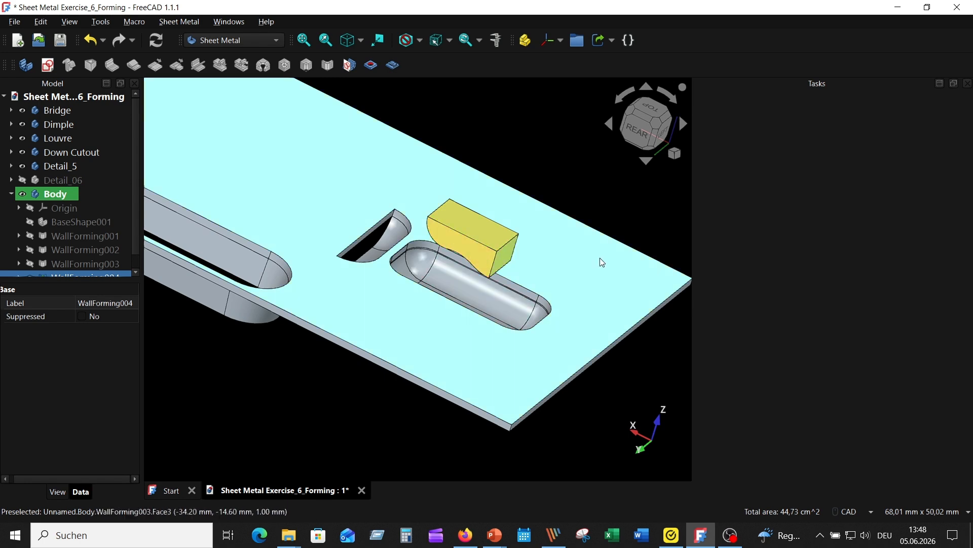
middle_click_drag(601, 261, 484, 238)
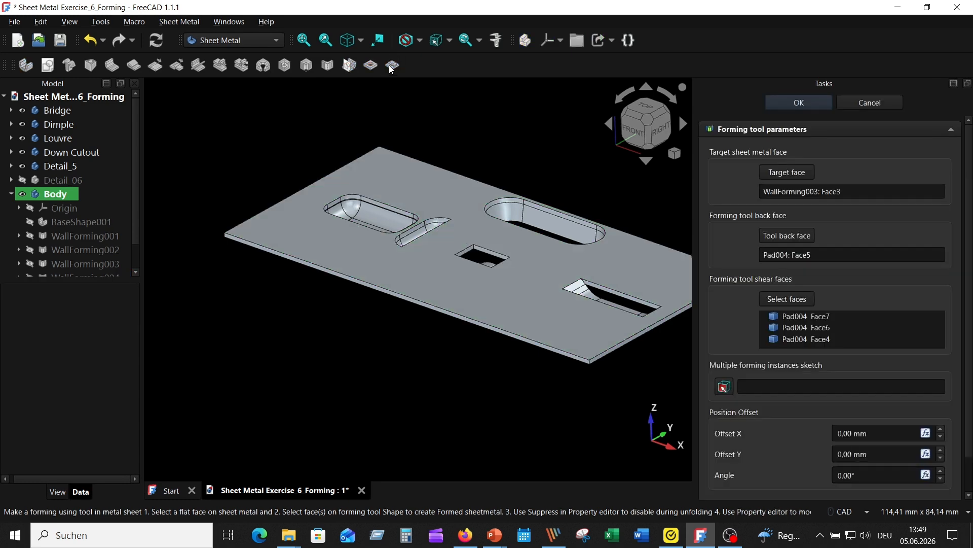
middle_click_drag(416, 129, 438, 339)
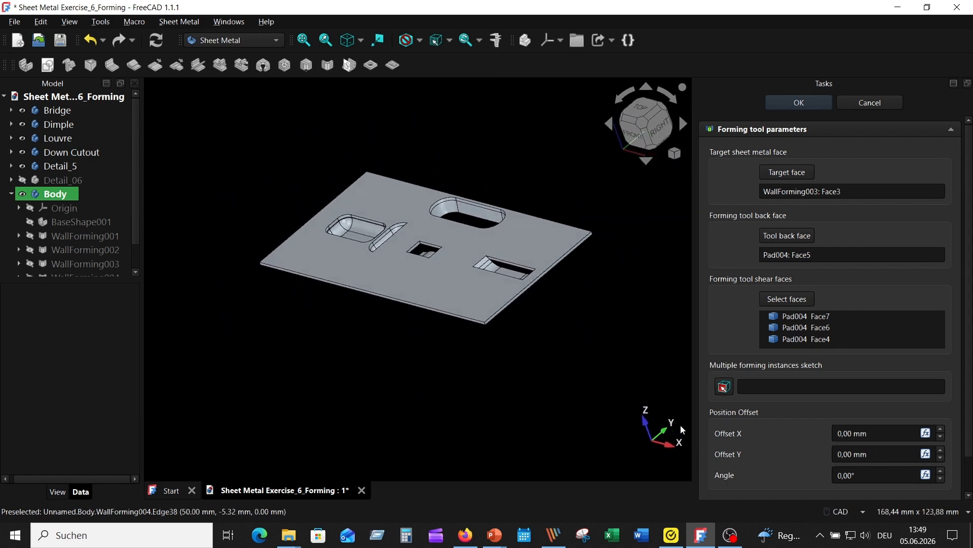
Set the Detail_5 forming's Y offset to -18 mm and accept the forming
double_click(942, 458)
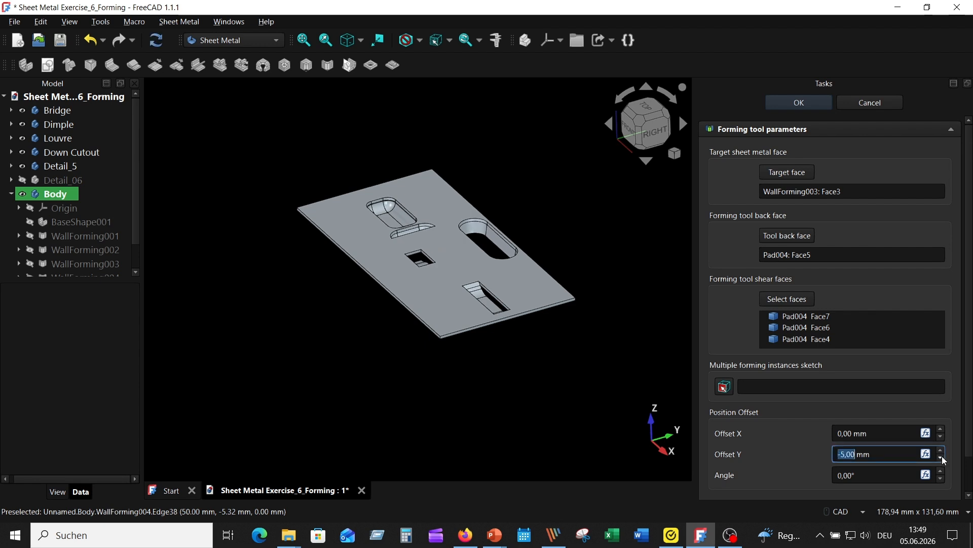
left_click(942, 458)
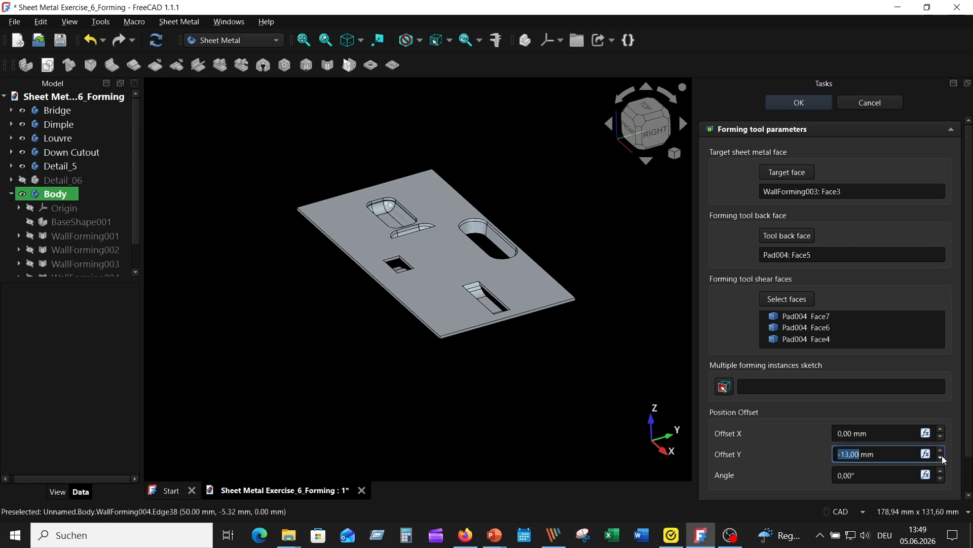
double_click(942, 455)
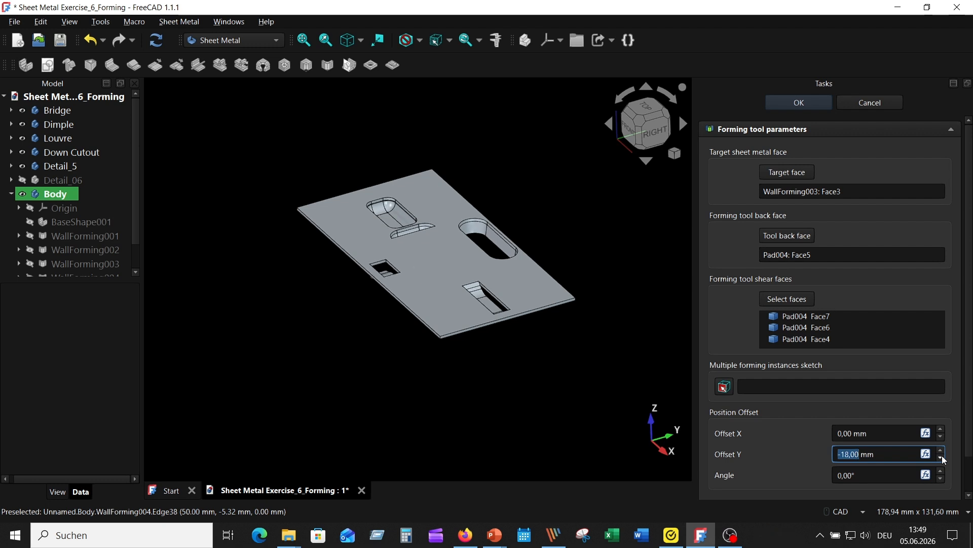
left_click(799, 103)
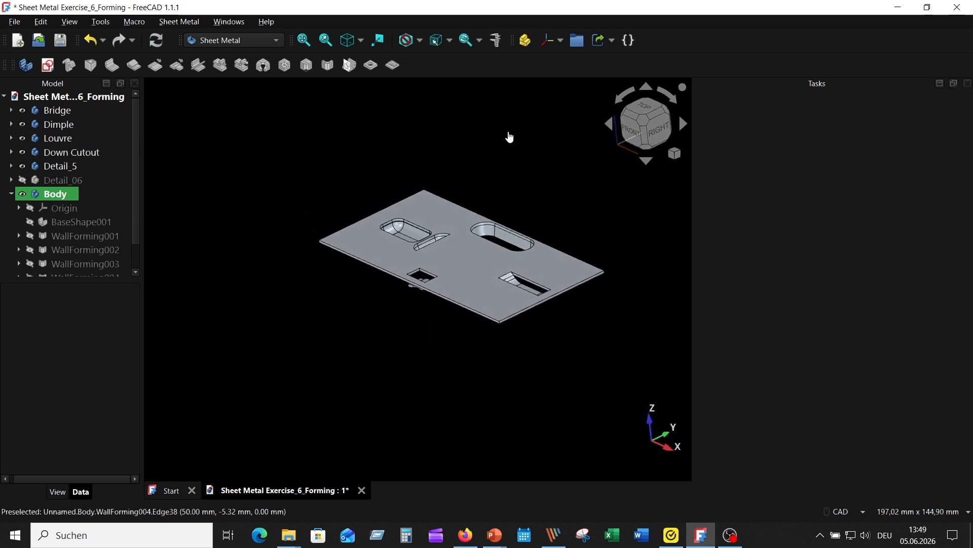
Show the Detail_06 body and raise its Z position to 17 mm, clear above the plate
left_click(23, 179)
middle_click_drag(336, 389, 408, 340)
scroll(407, 341, "up", 2)
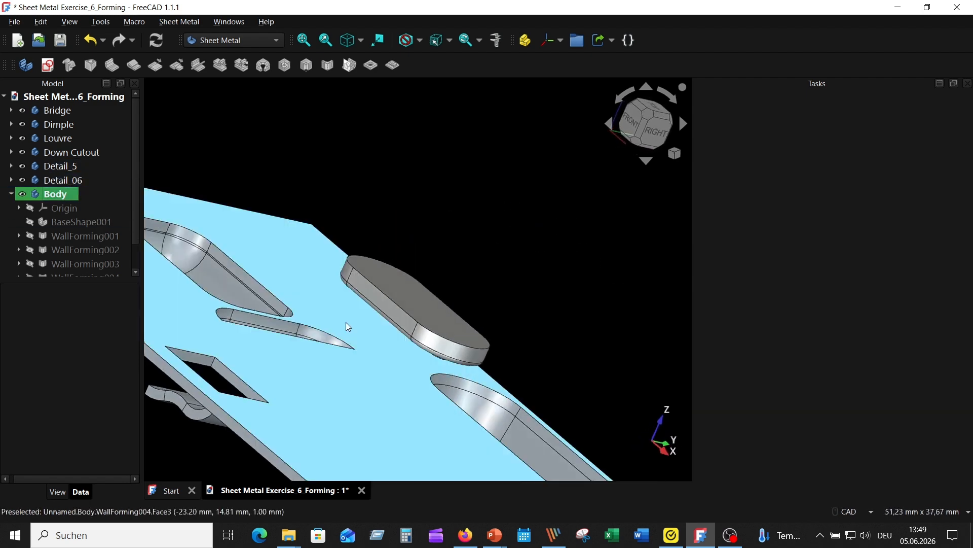
left_click(82, 178)
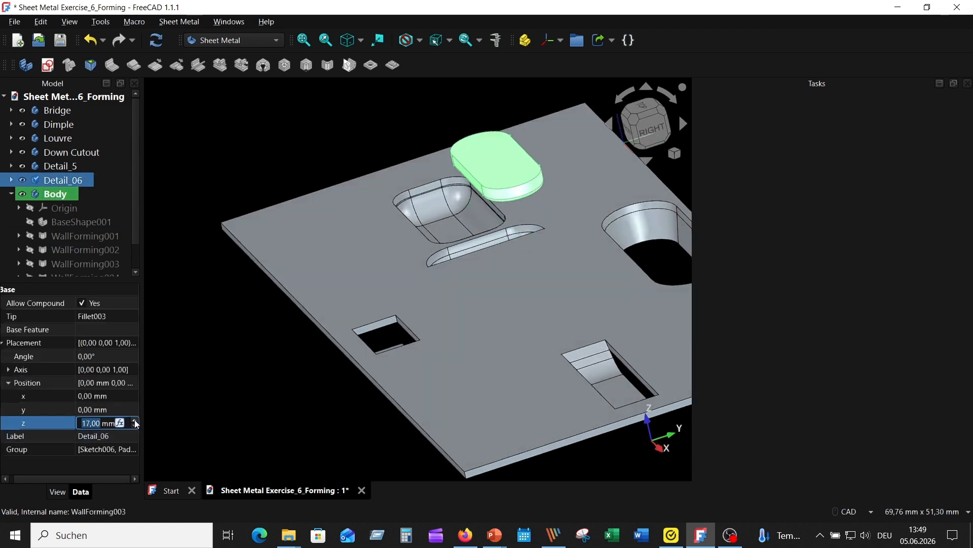
left_click(208, 362)
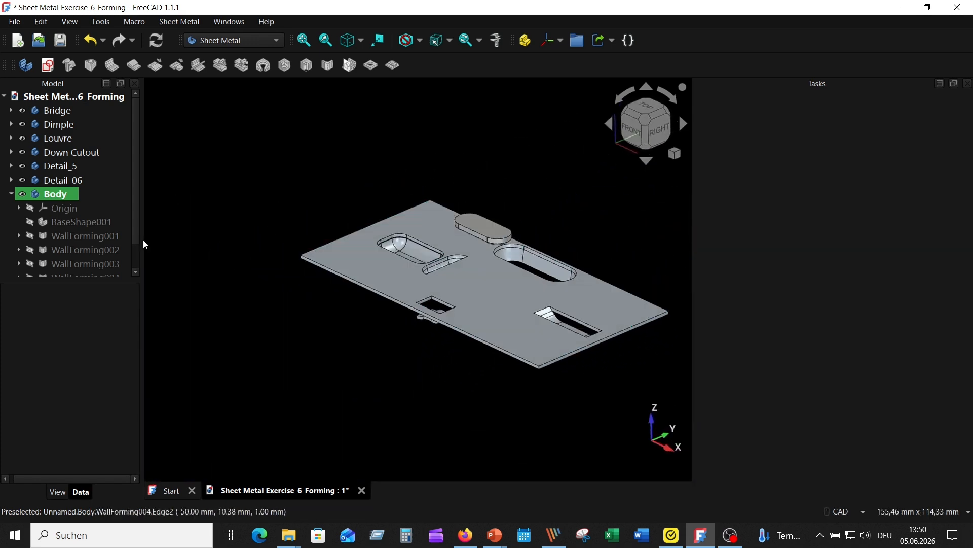
Form Detail_06 into the plate's upper face, using its flat top as tool back face and the round ends of its two studs as shear faces
right_click(59, 195)
left_click(352, 123)
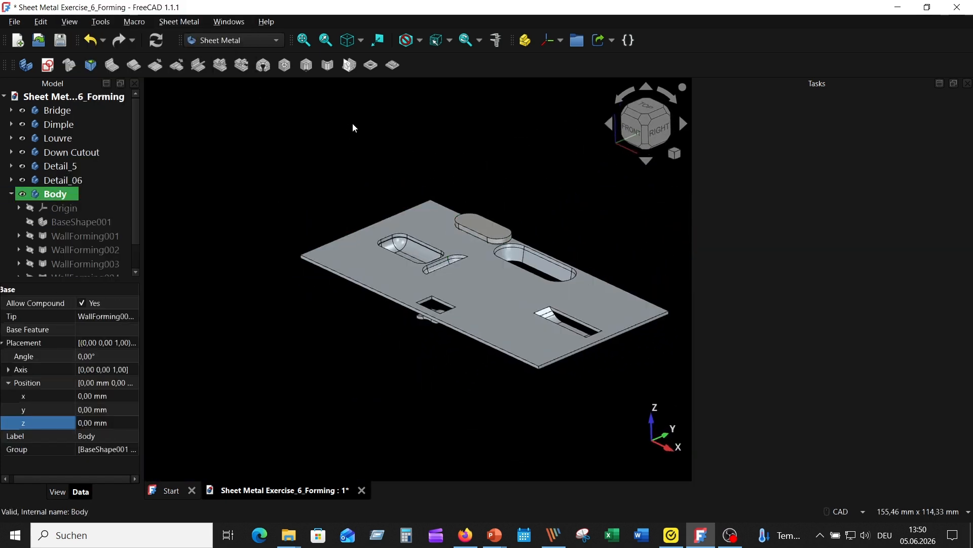
left_click(485, 286)
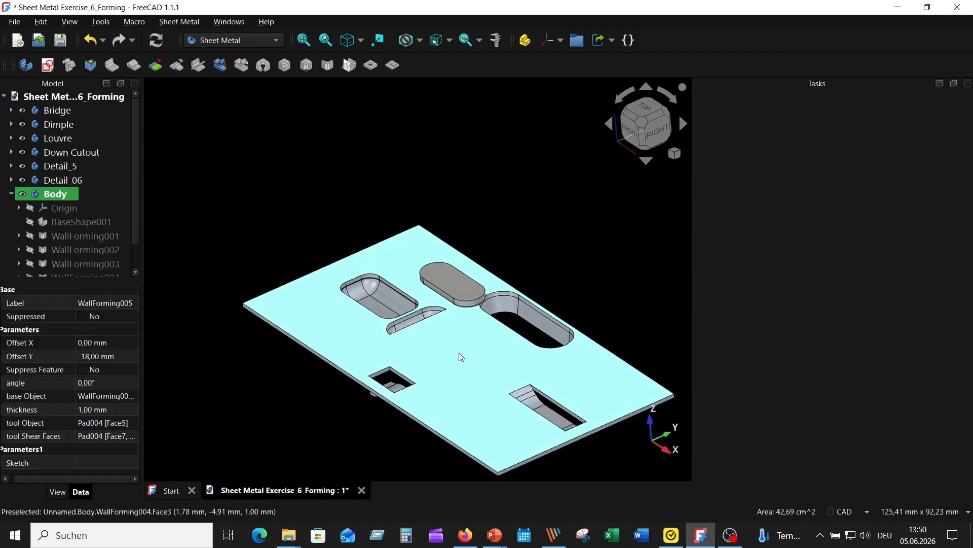
left_click(455, 281, "ctrl")
middle_click_drag(464, 396, 507, 314)
scroll(510, 224, "up", 5)
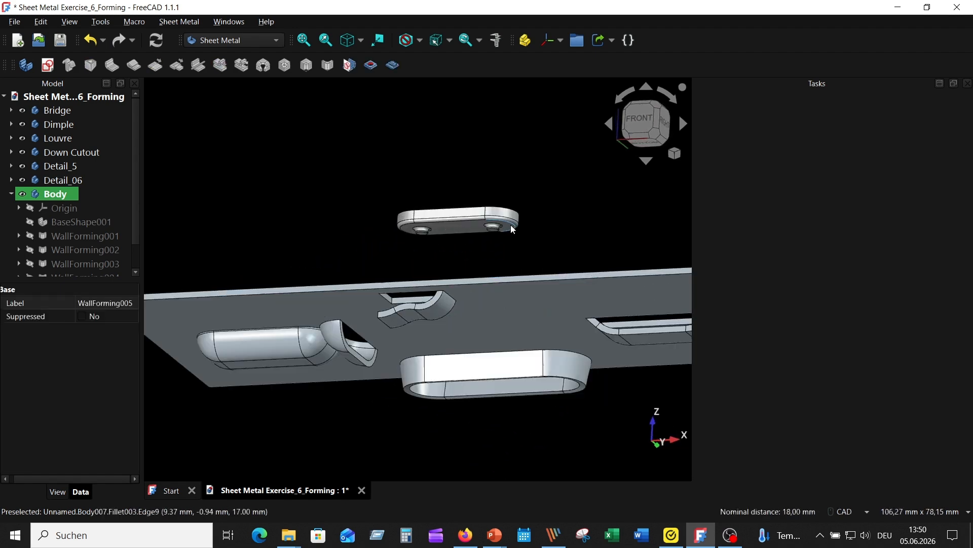
scroll(494, 266, "up", 3)
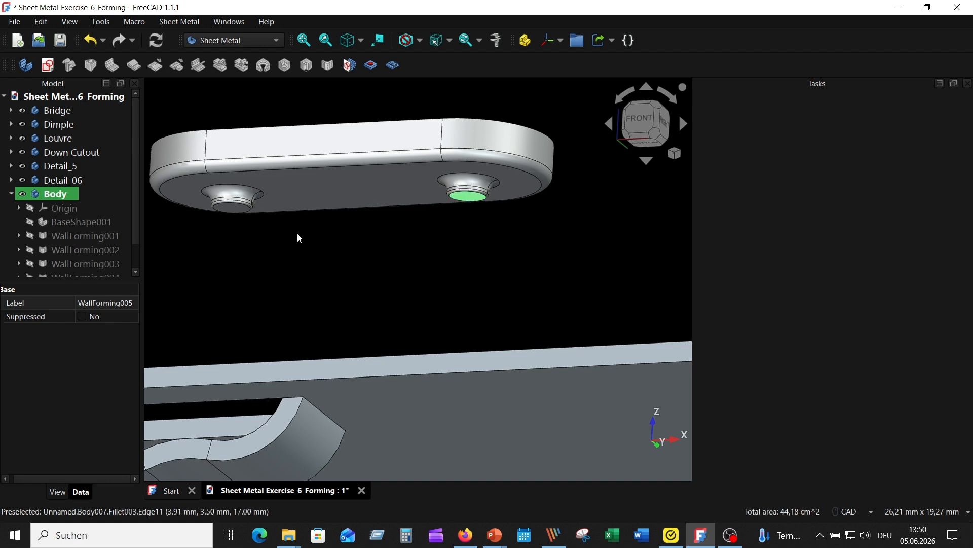
key("0")
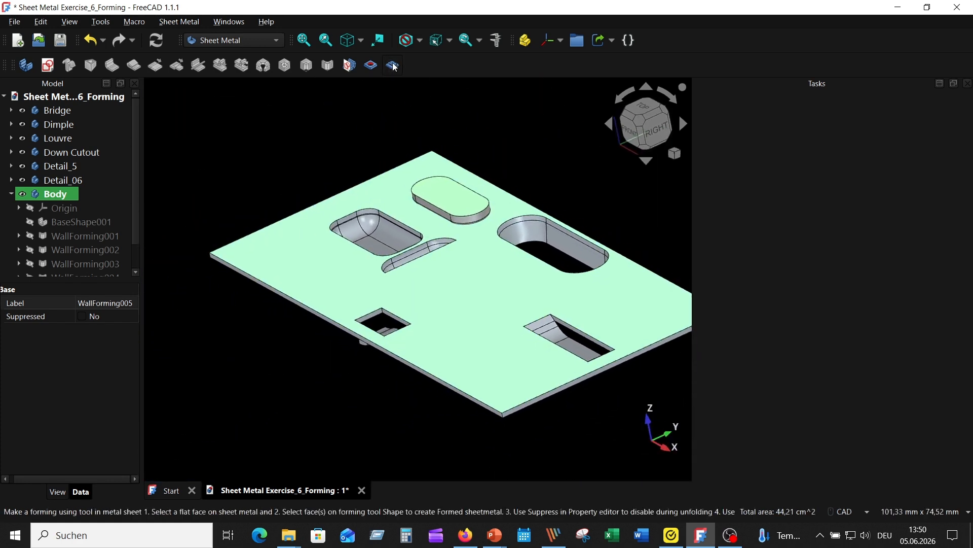
scroll(446, 282, "up", 1)
middle_click_drag(446, 273, 555, 403)
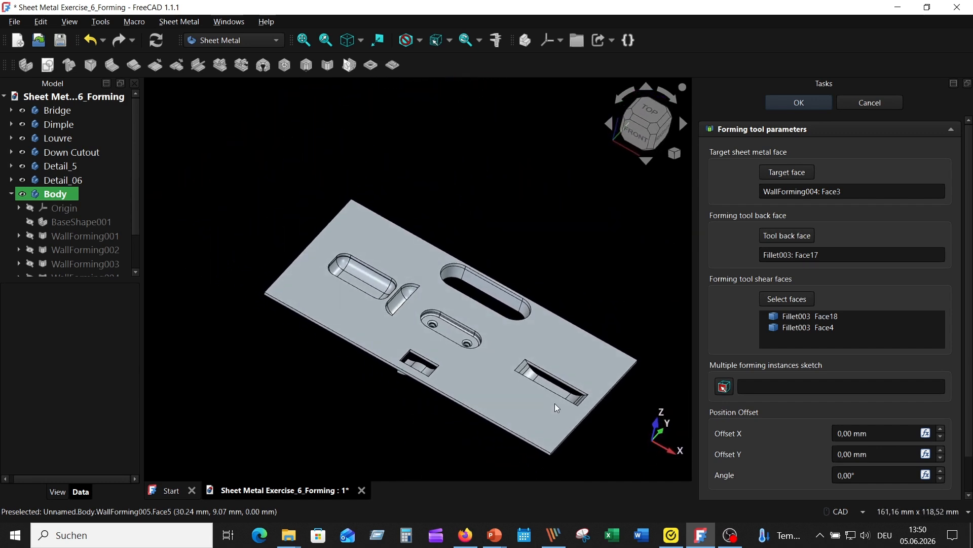
Accept the Detail_06 forming and show the finished plate isometrically in a wider 3D view
left_click(799, 103)
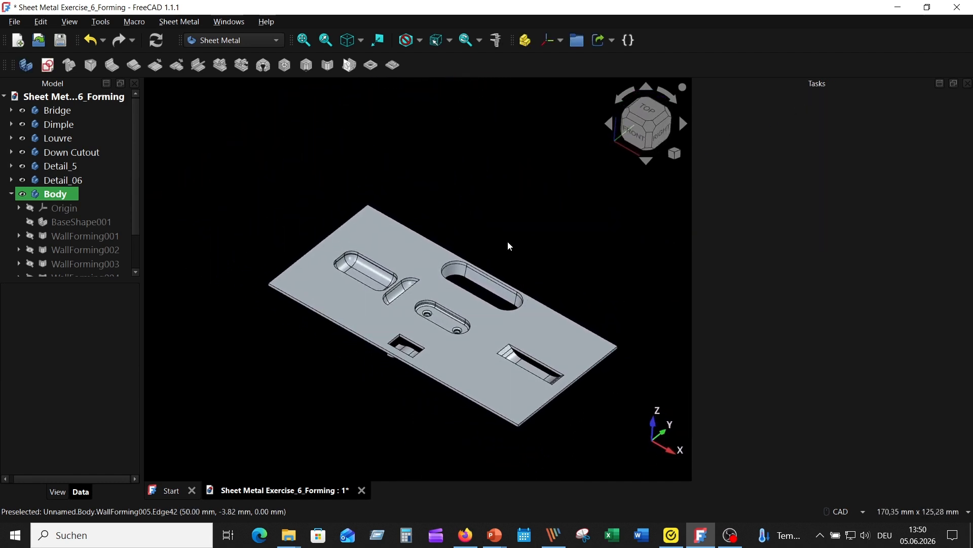
left_click(347, 40)
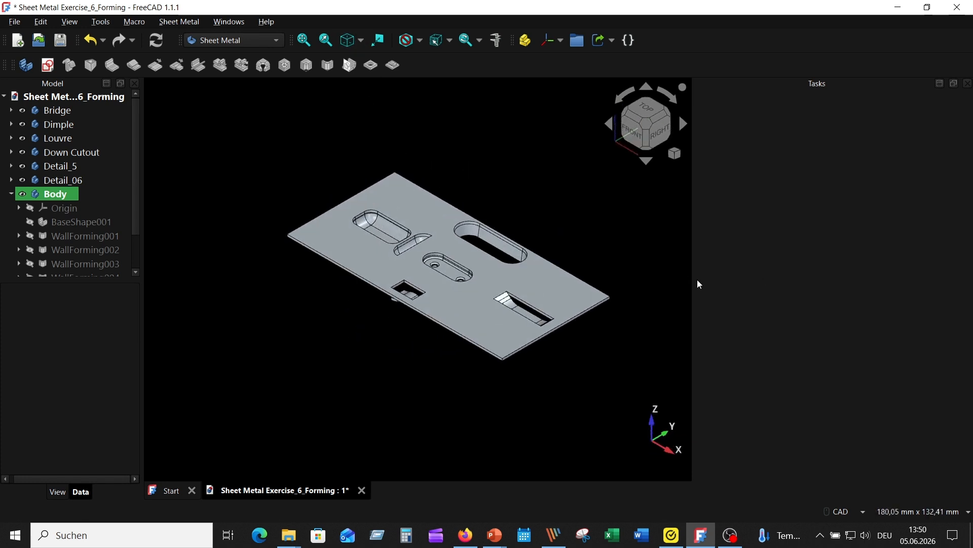
left_click_drag(694, 285, 788, 287)
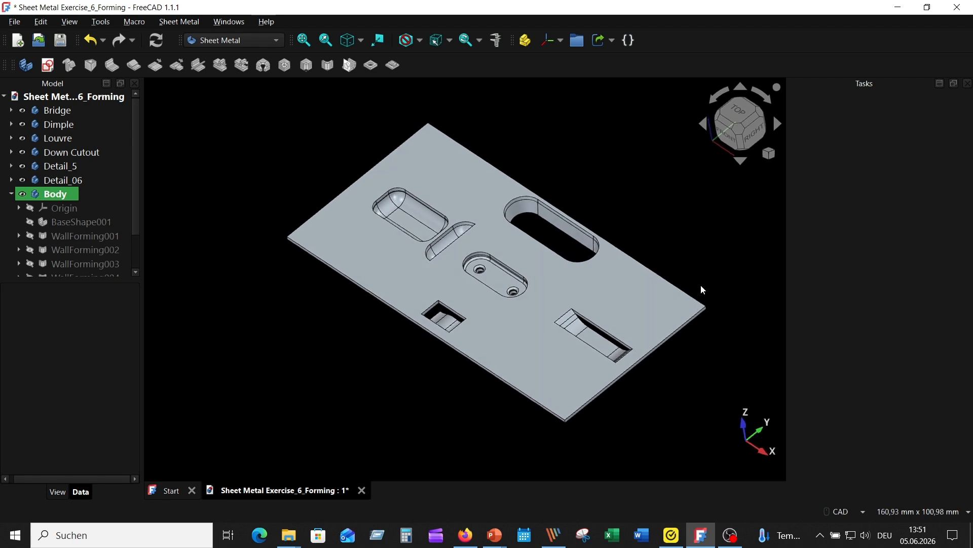